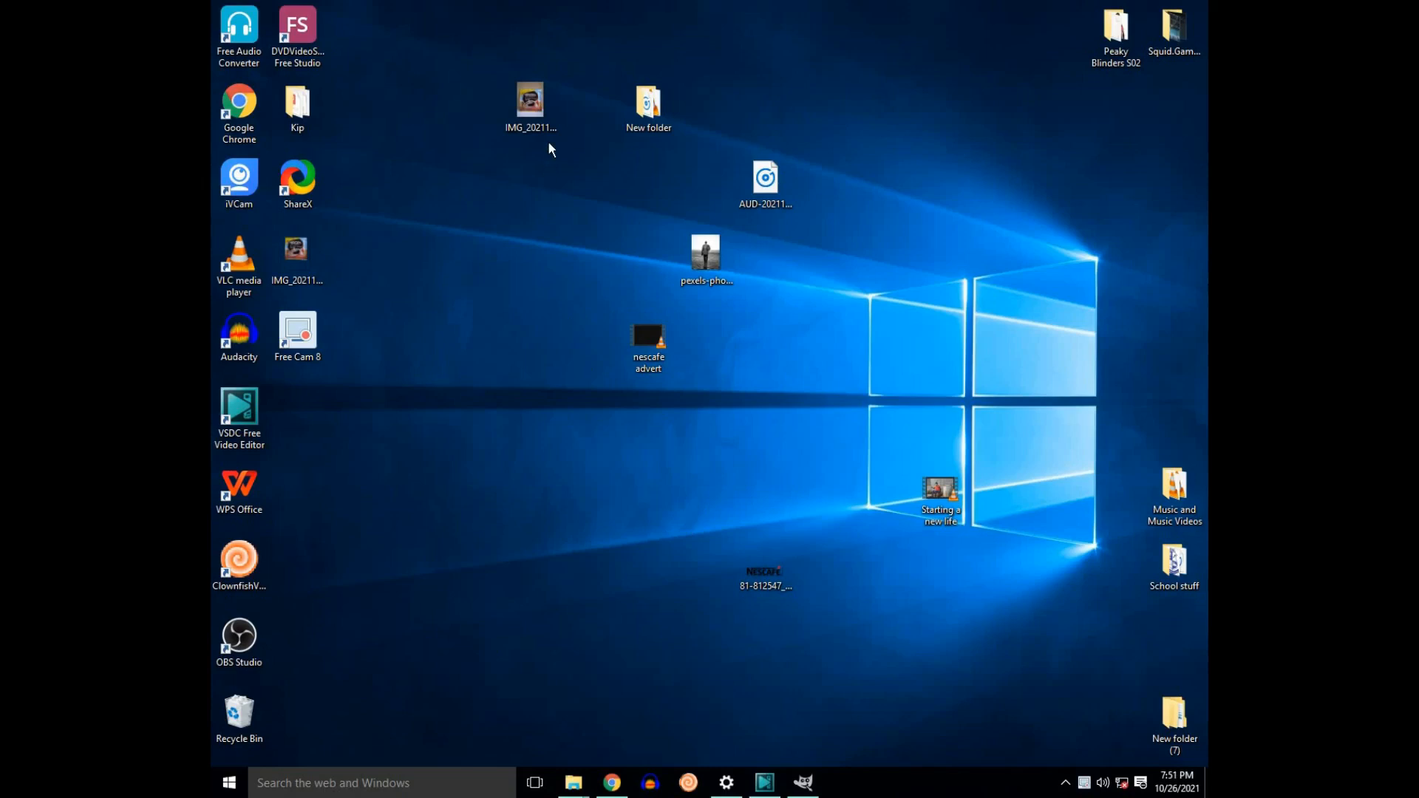
Step: Examine the Nescafé sachet photo stored on the desktop and check that GIMP is running
double_click(535, 116)
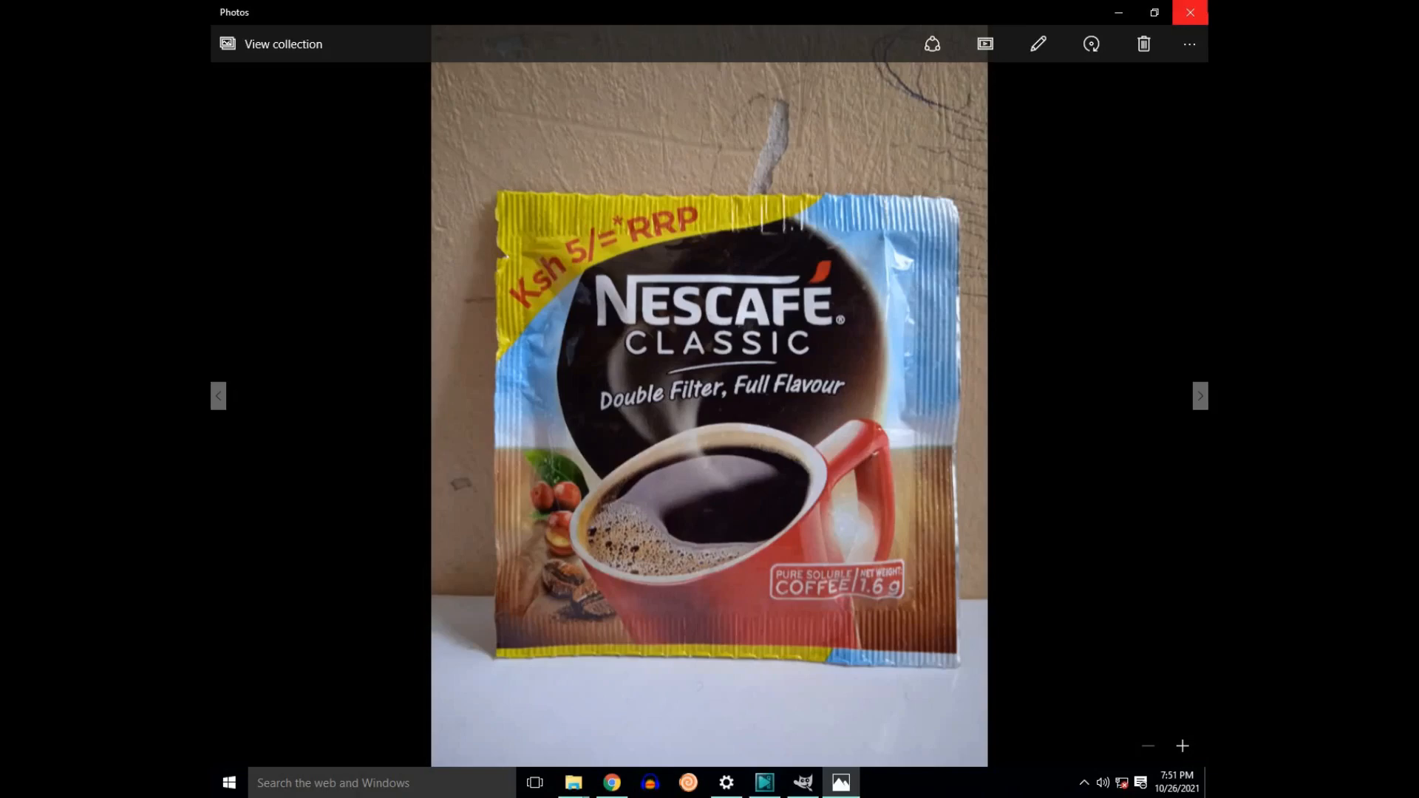
click(1190, 12)
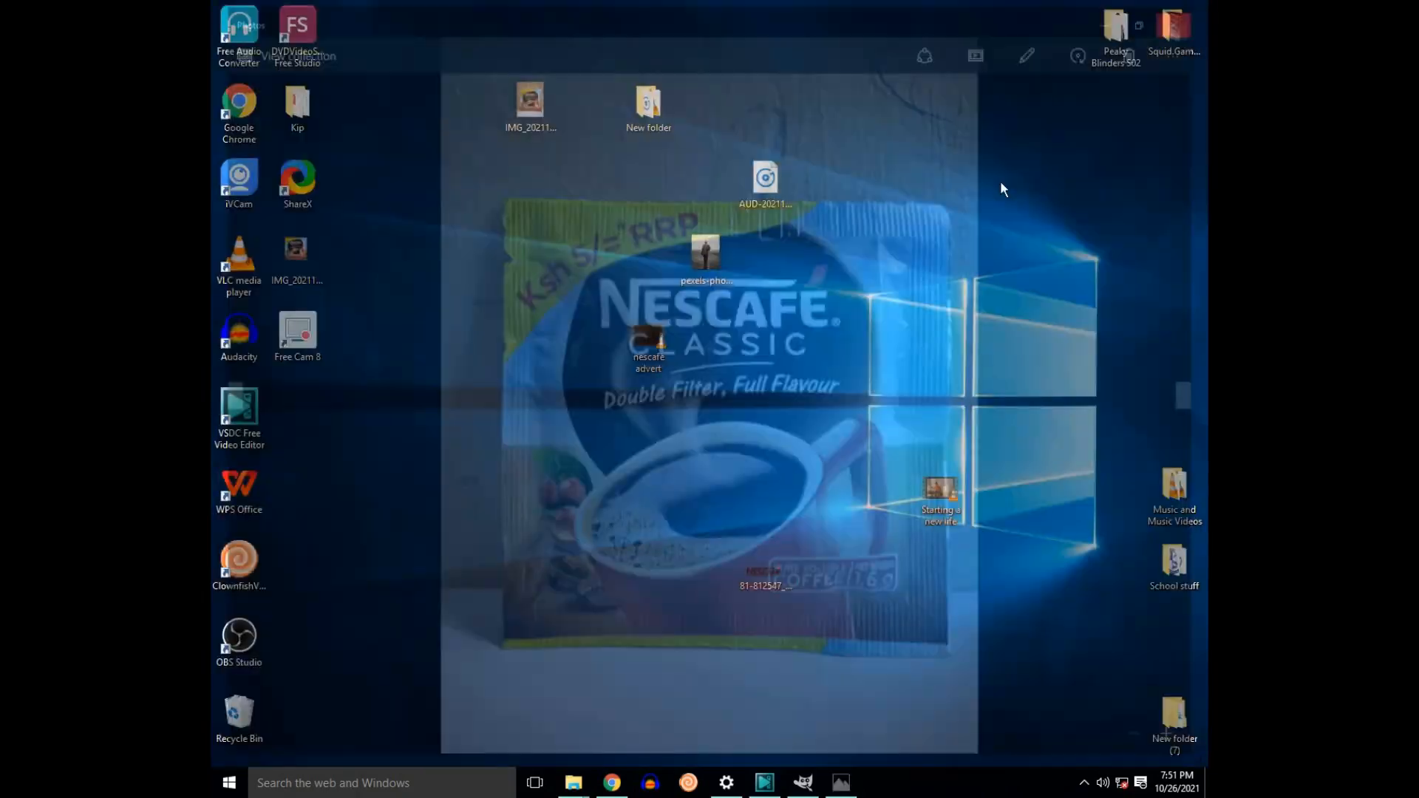
click(809, 774)
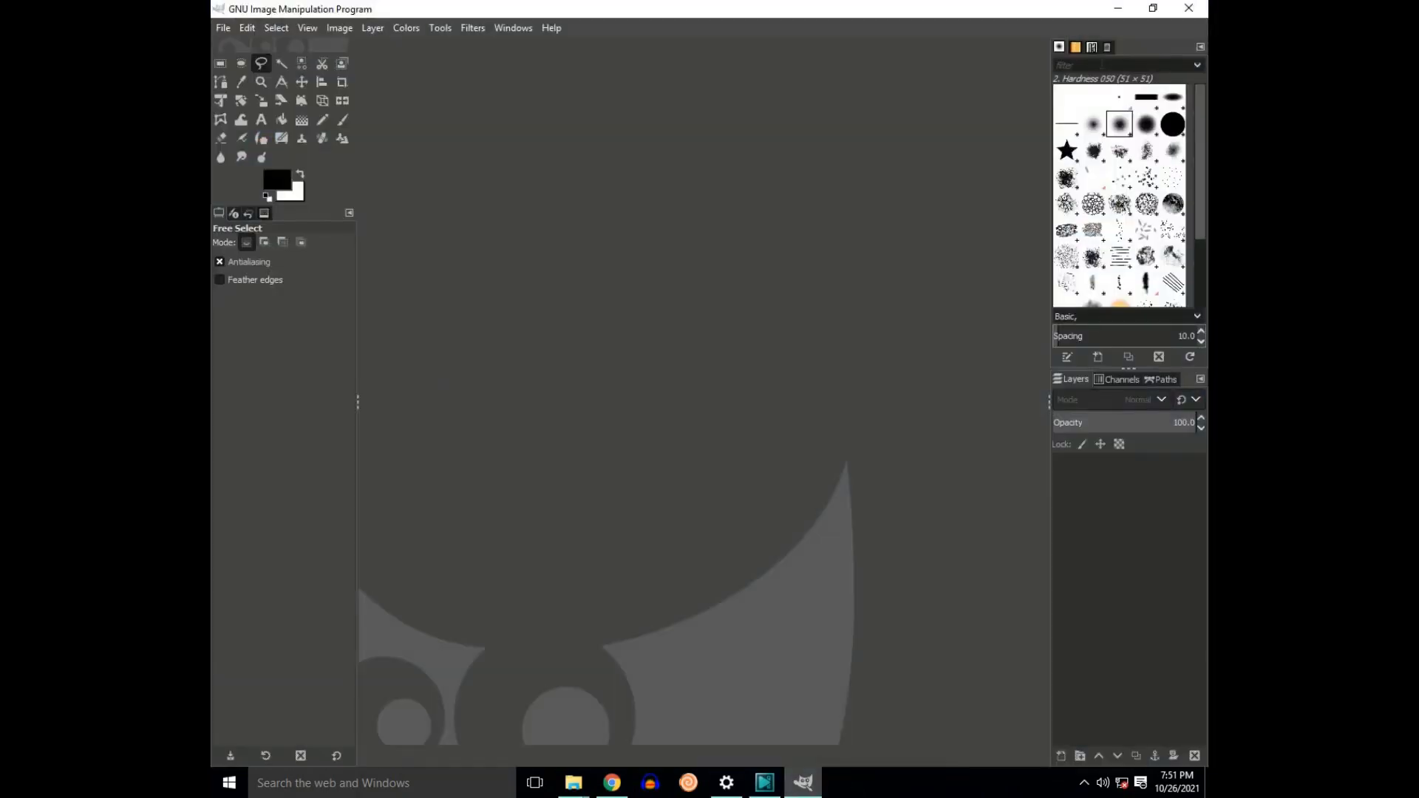
click(1119, 7)
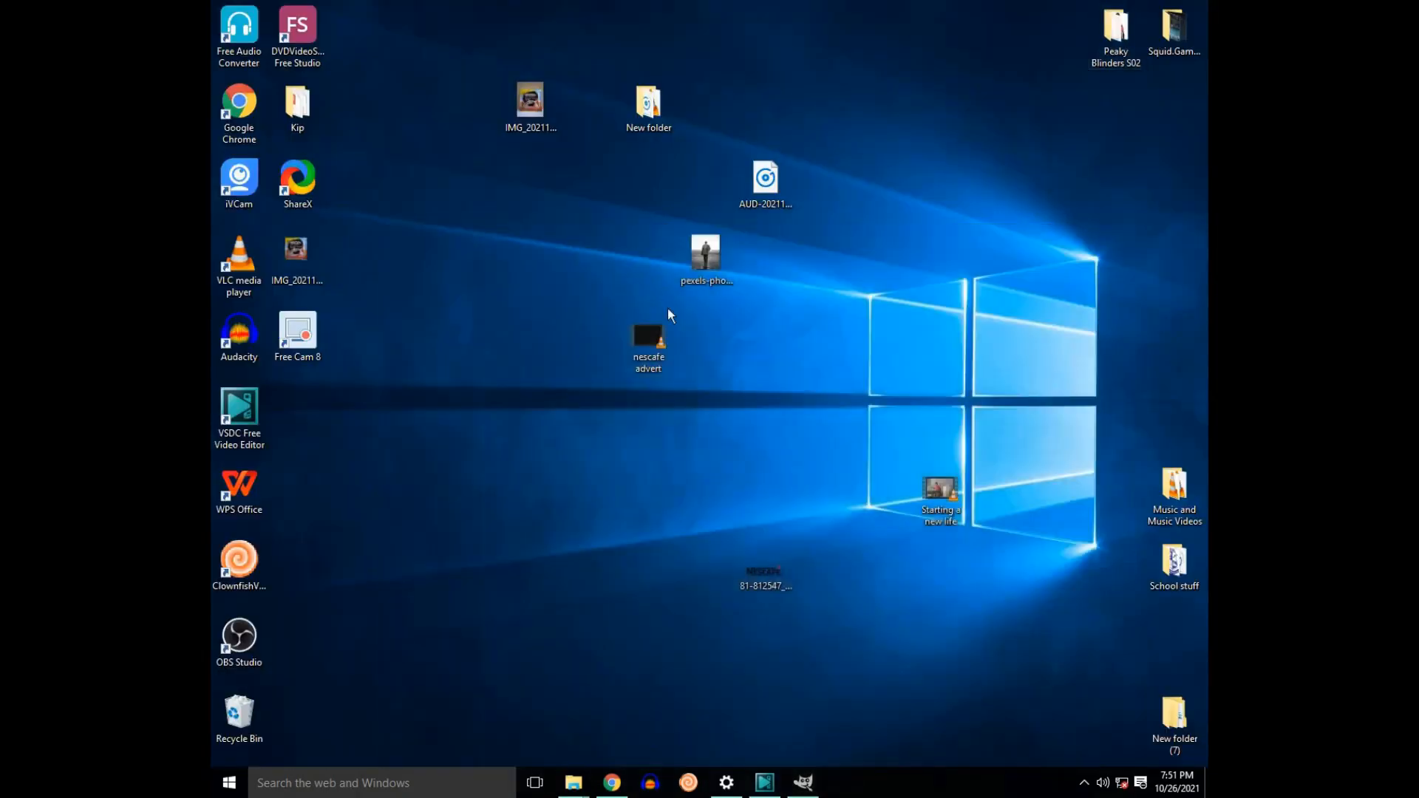
double_click(530, 107)
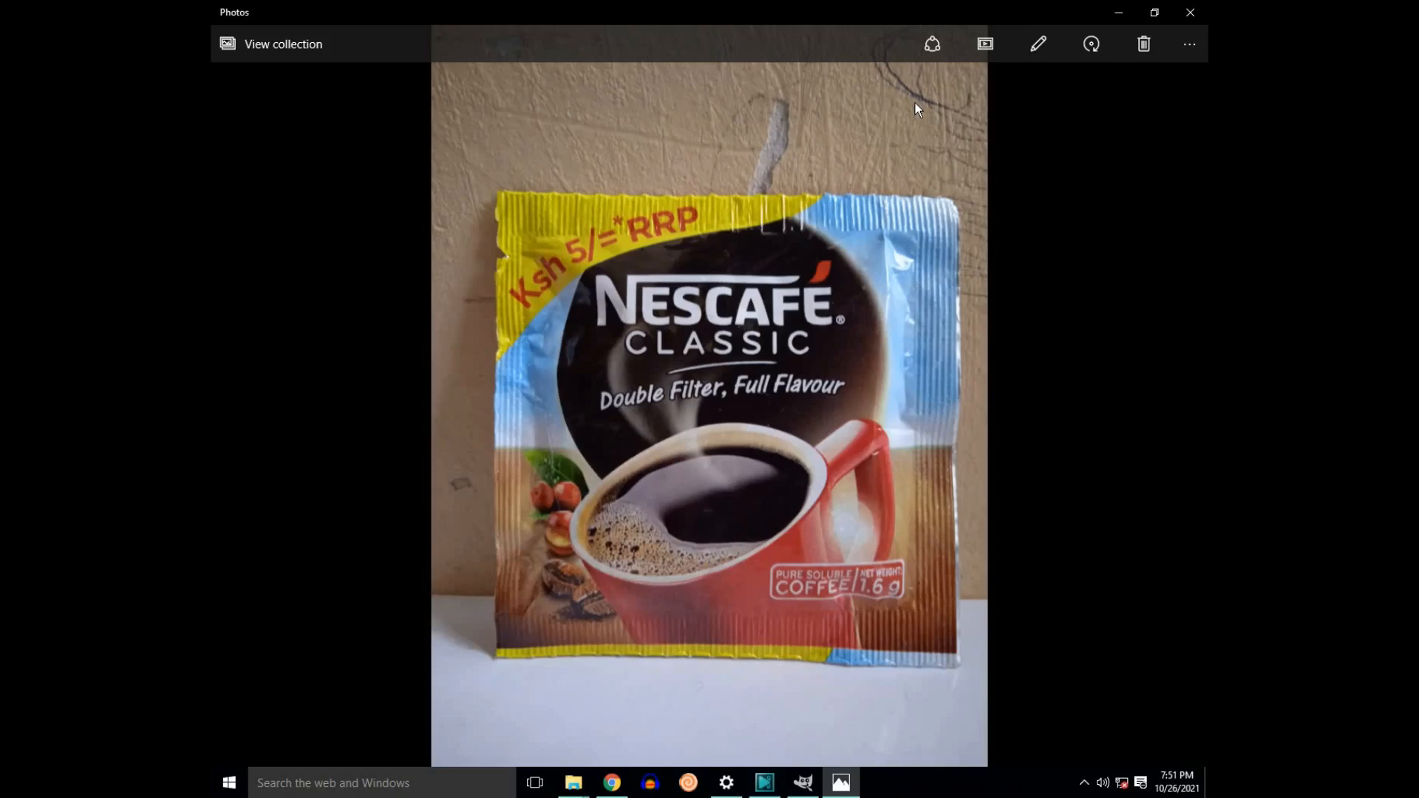
click(1119, 12)
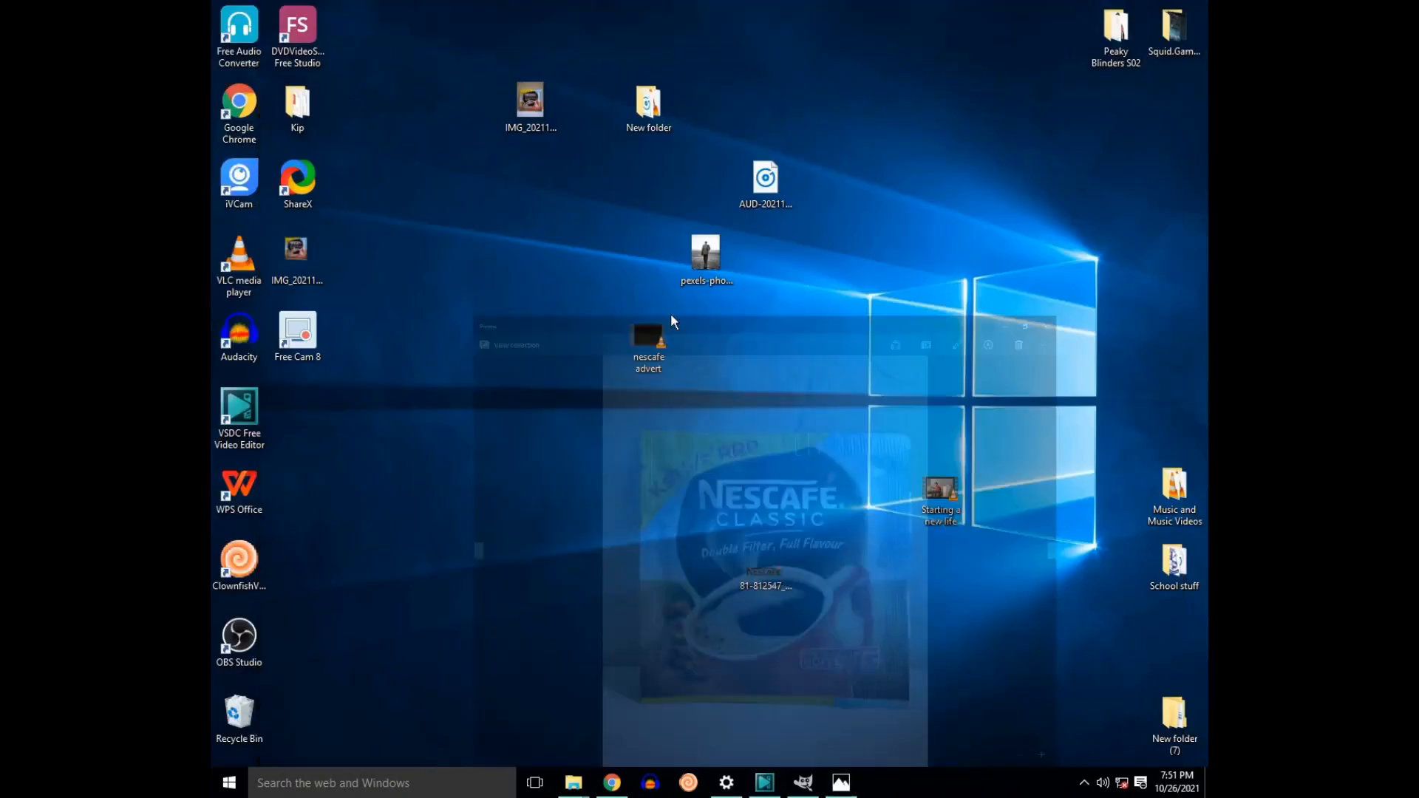
Step: Load the sachet photo IMG_20211025_171405.jpg from the desktop into GIMP and add an alpha channel to its layer
drag(525, 109, 720, 421)
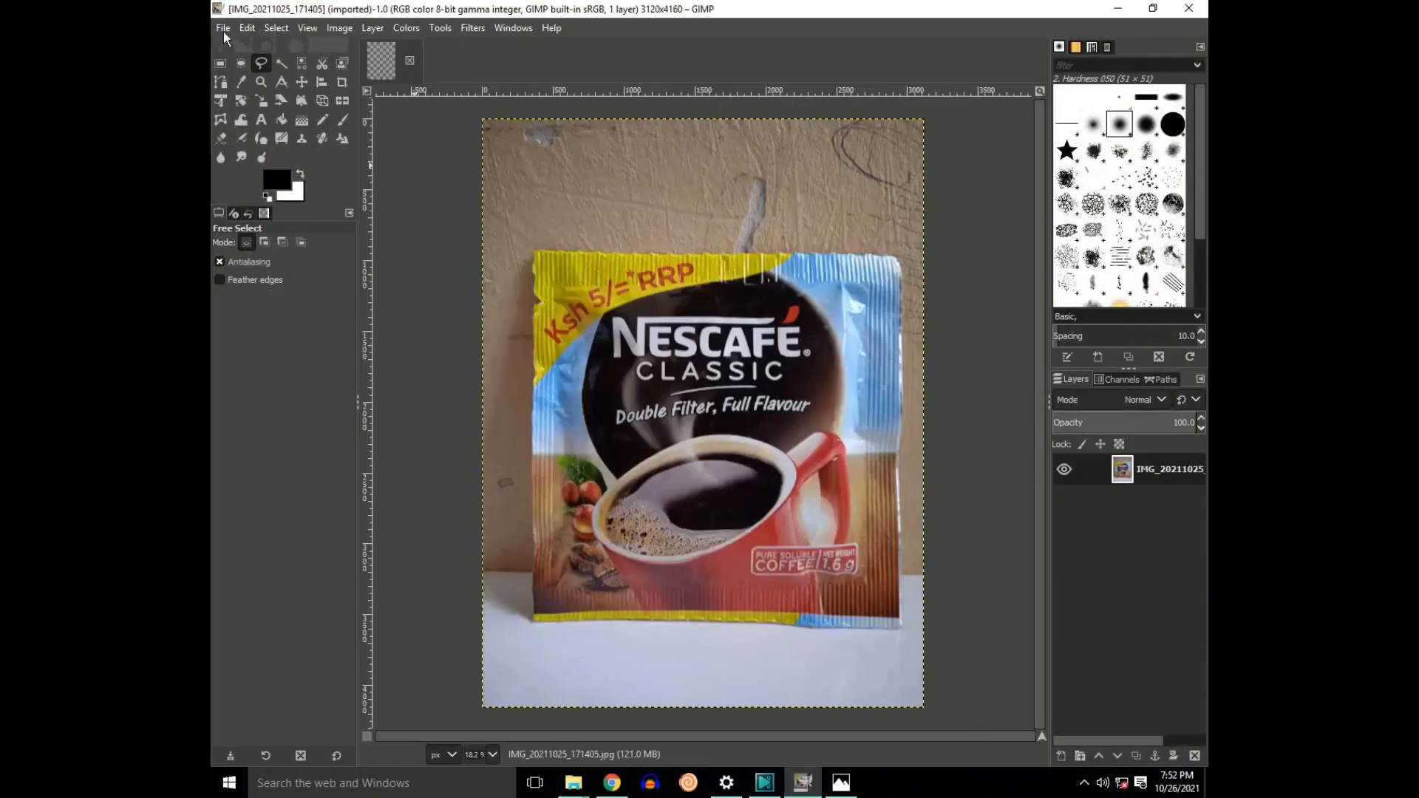
click(373, 28)
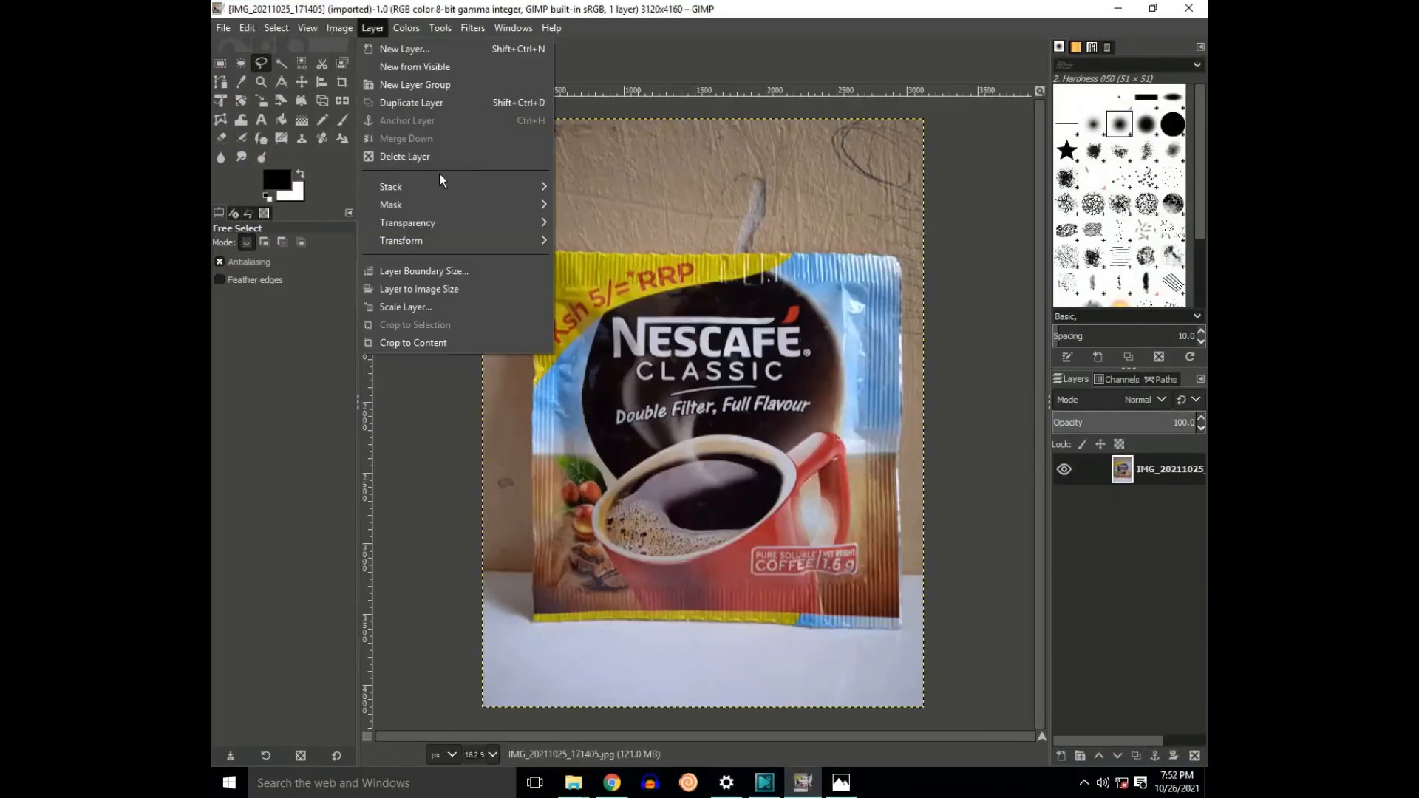
mouse_move(437, 219)
click(588, 223)
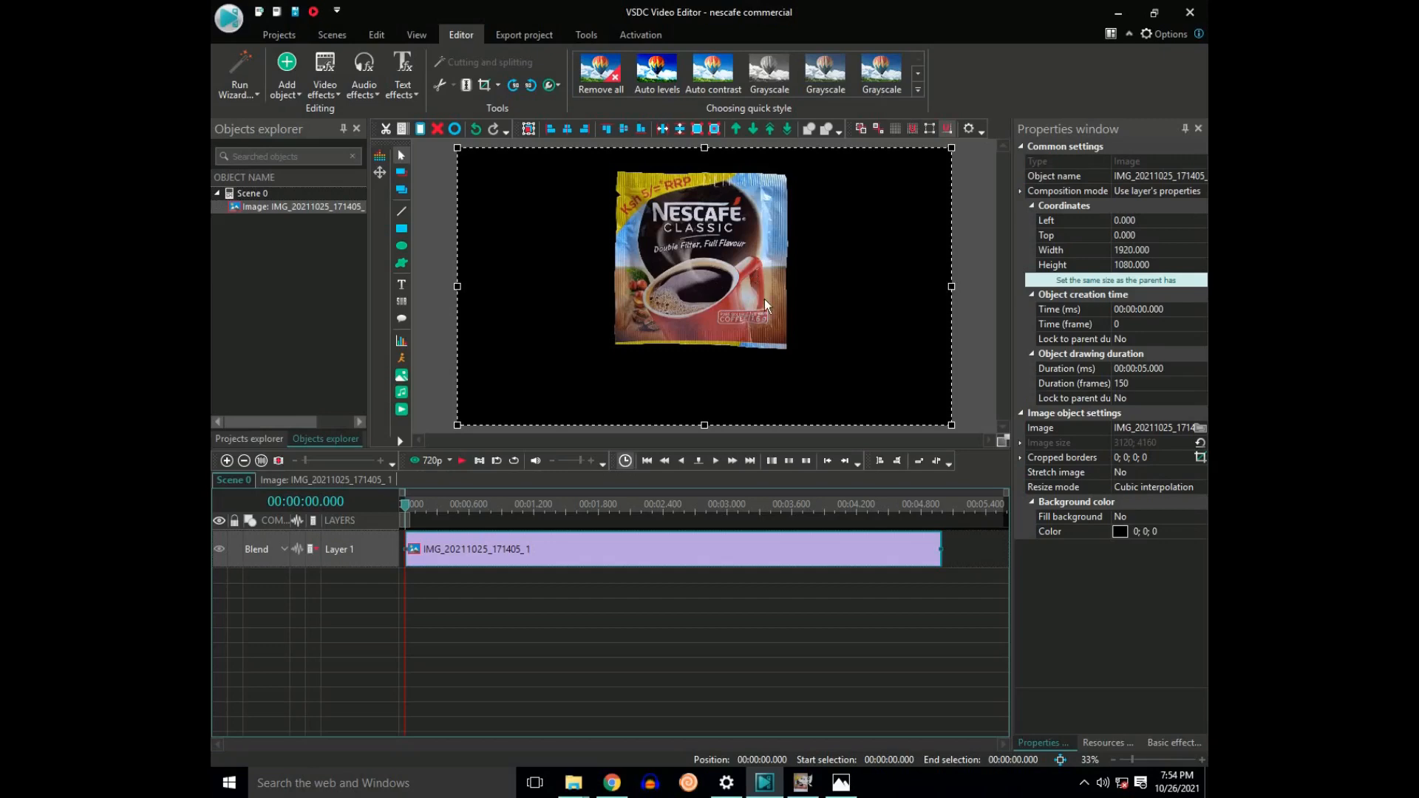
Step: In VSDC Video Editor, move the cut-out sachet image to about left -30, top 146, showing the grid only while positioning it
drag(715, 278, 708, 296)
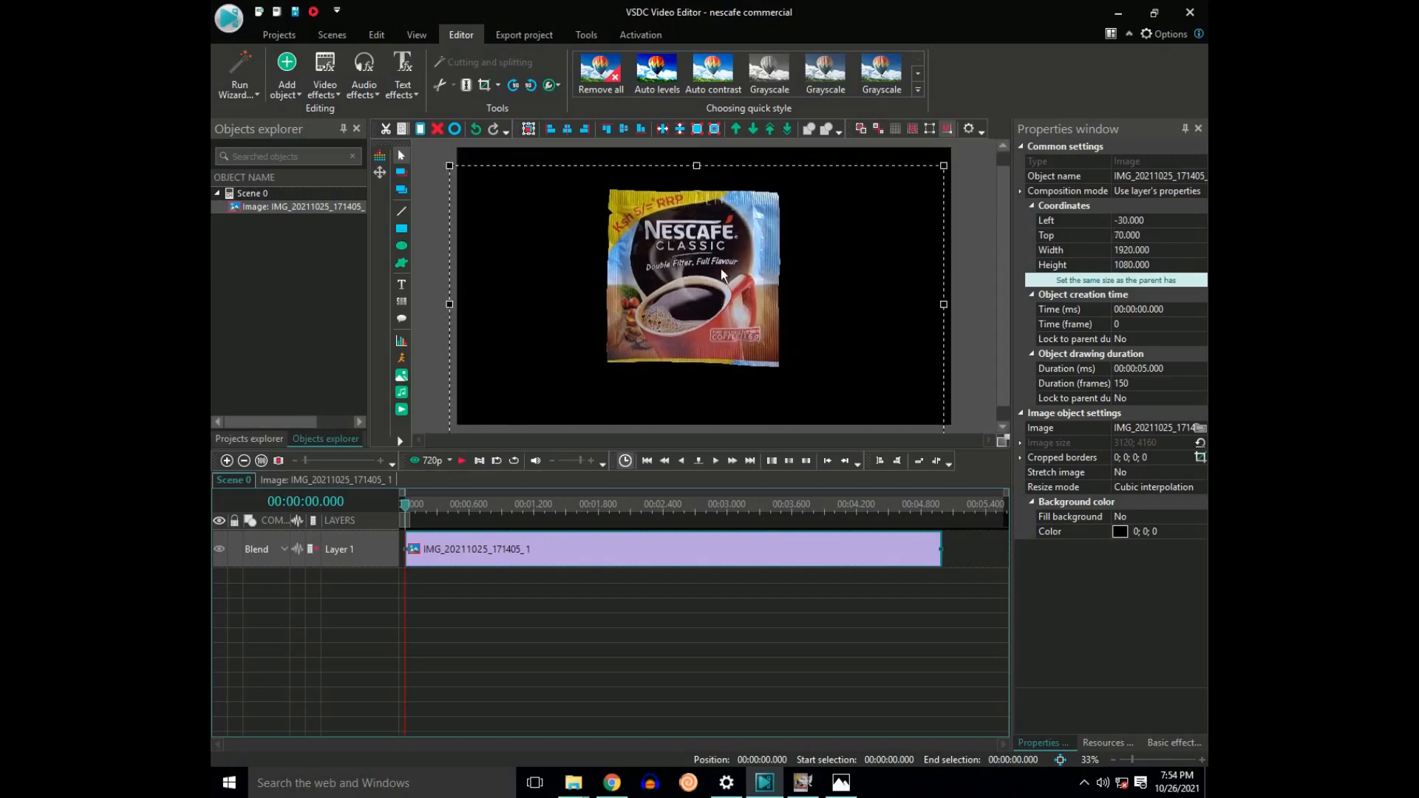
click(894, 133)
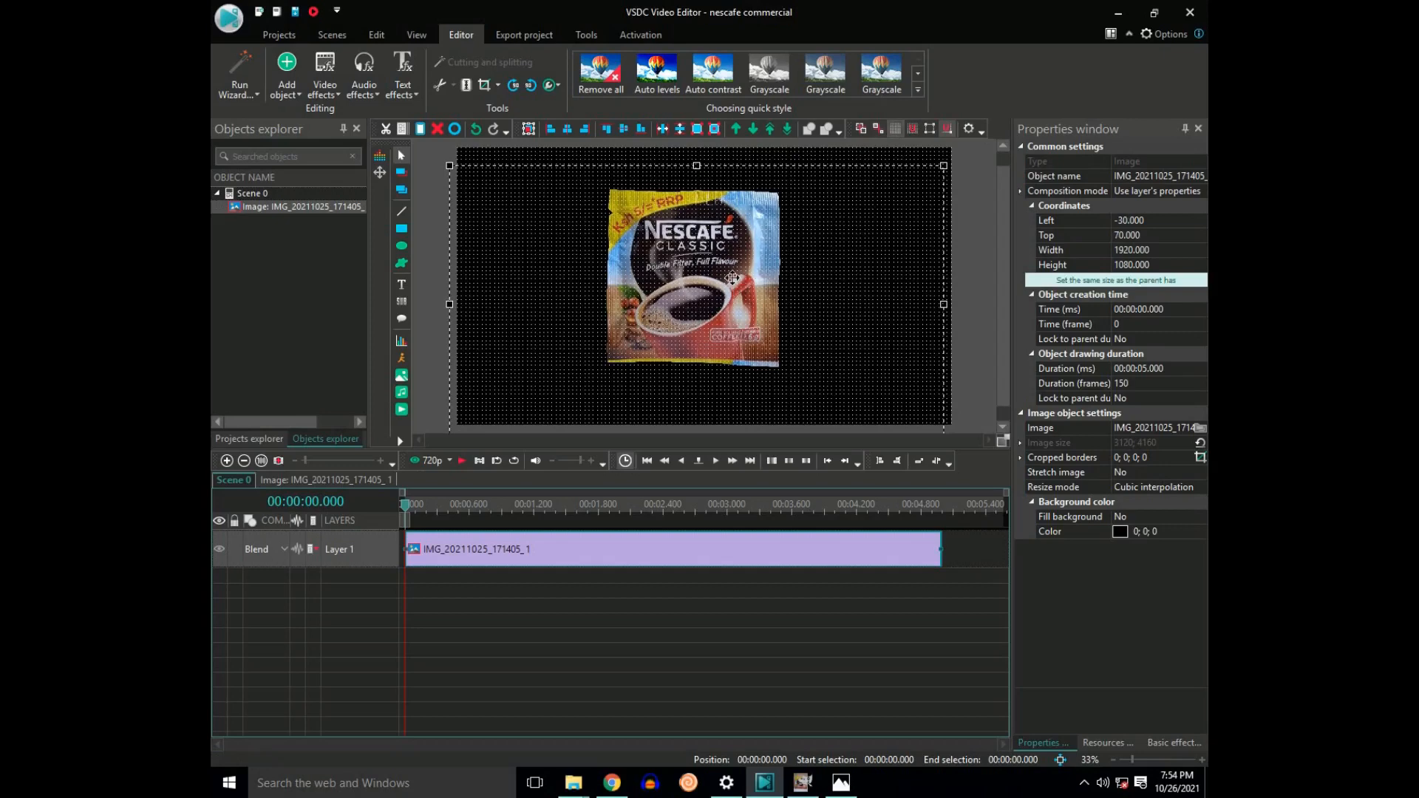
drag(732, 283, 732, 297)
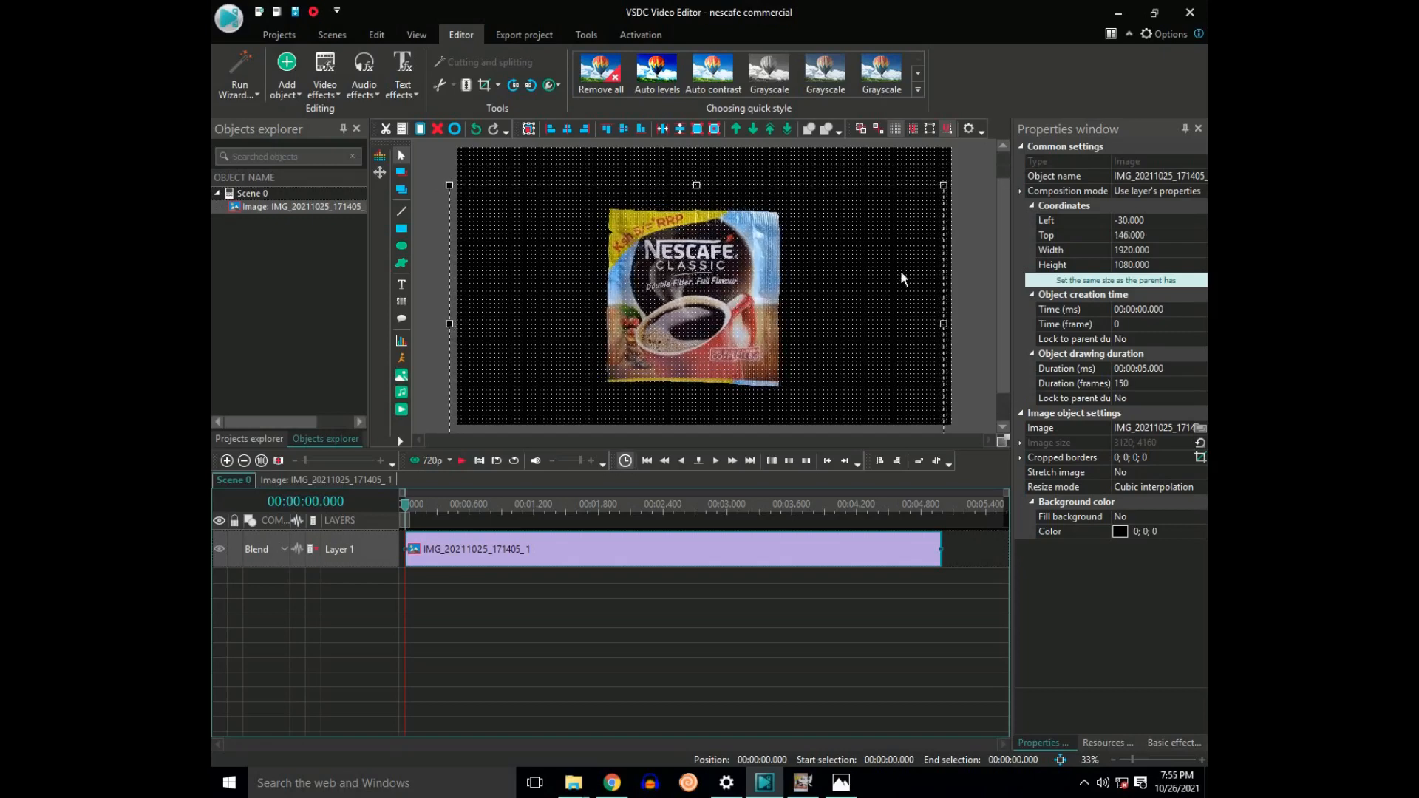
click(910, 133)
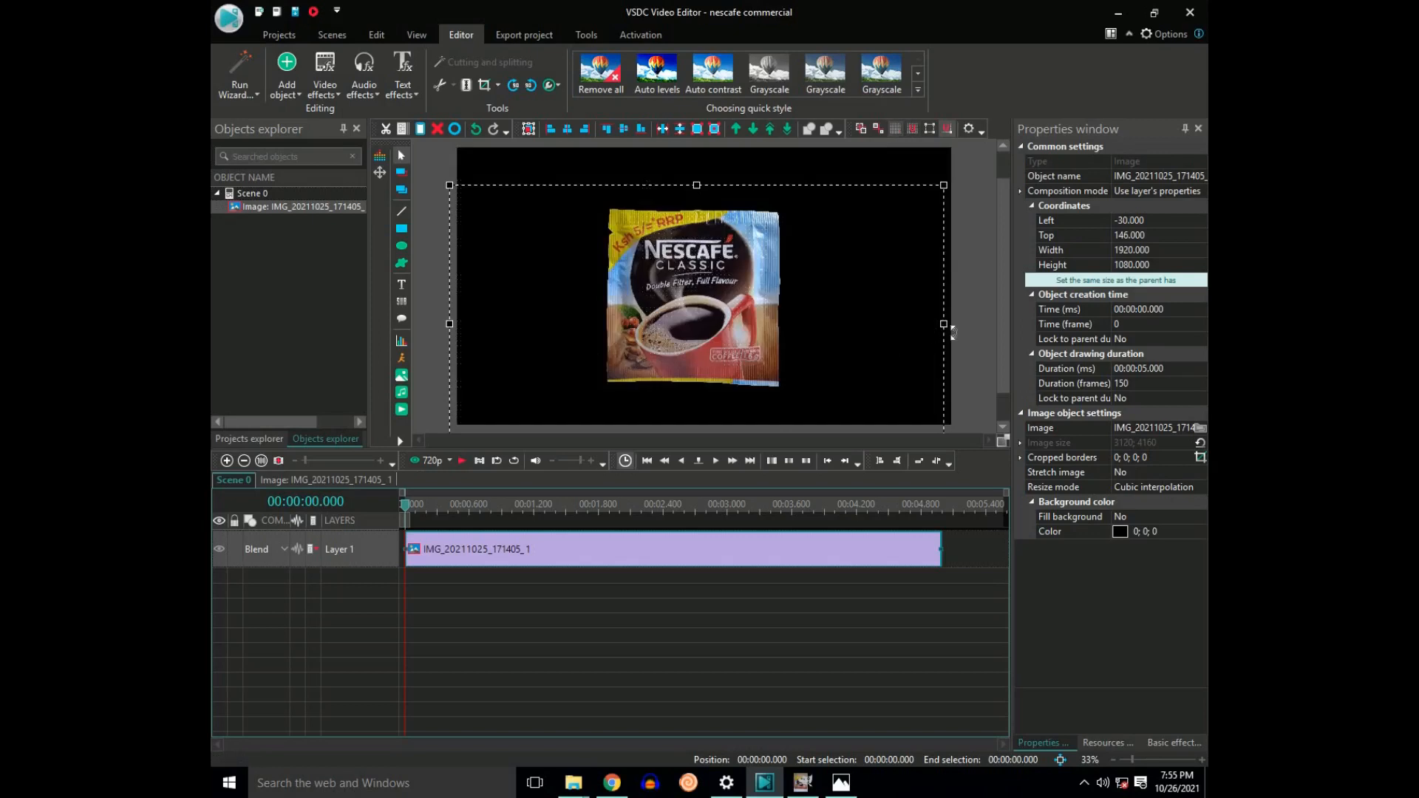
click(817, 573)
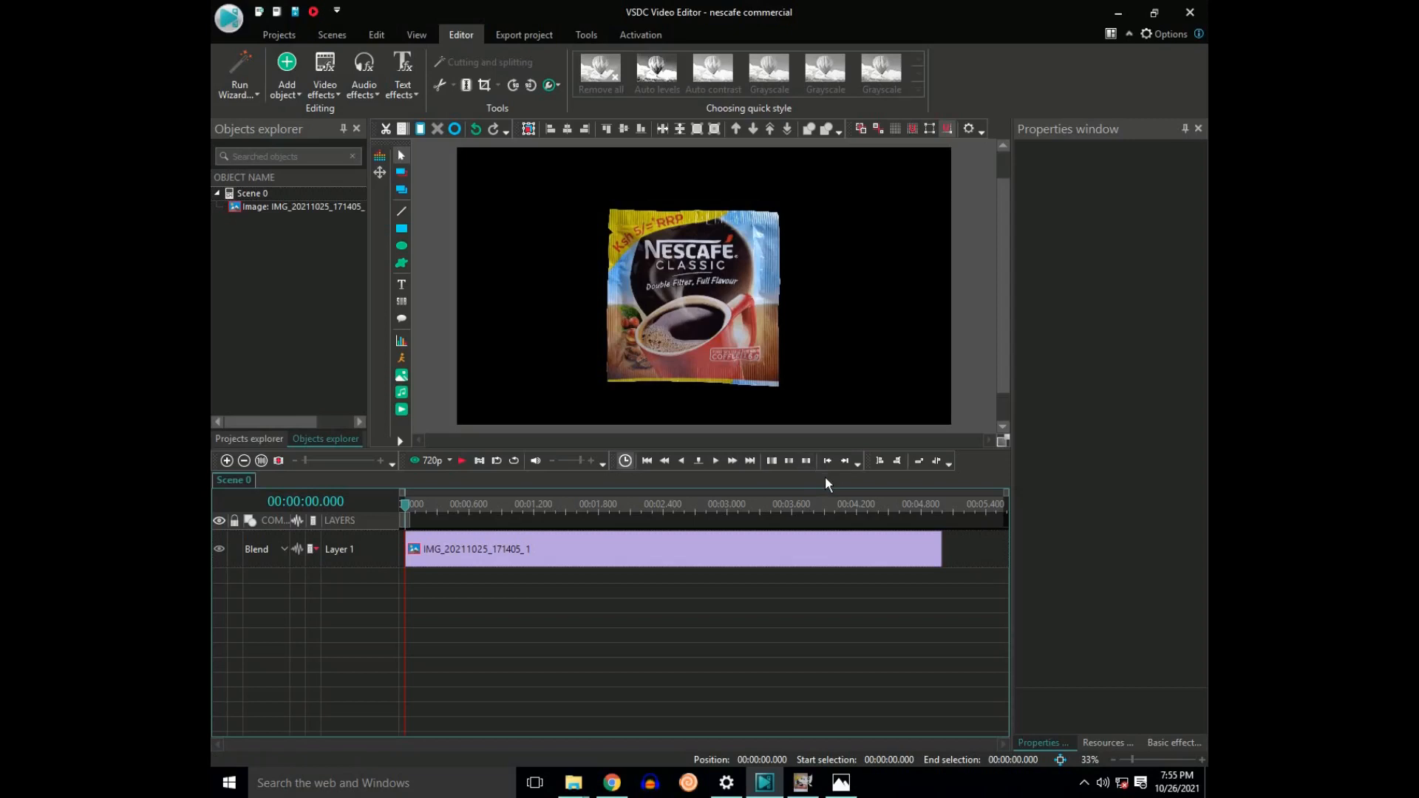
Step: Switch to Chrome and open the Pexels website in a new tab
click(612, 783)
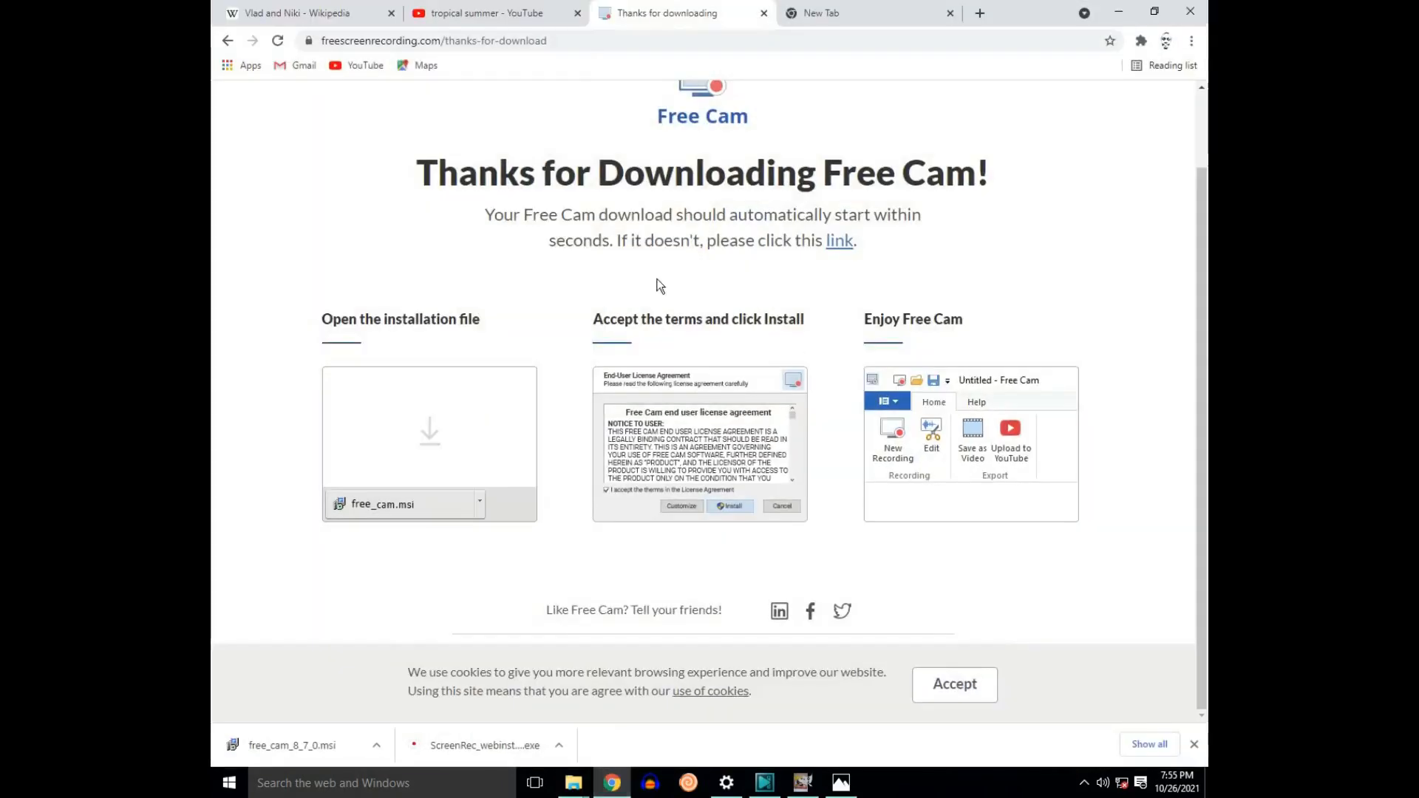
key(ctrl+t)
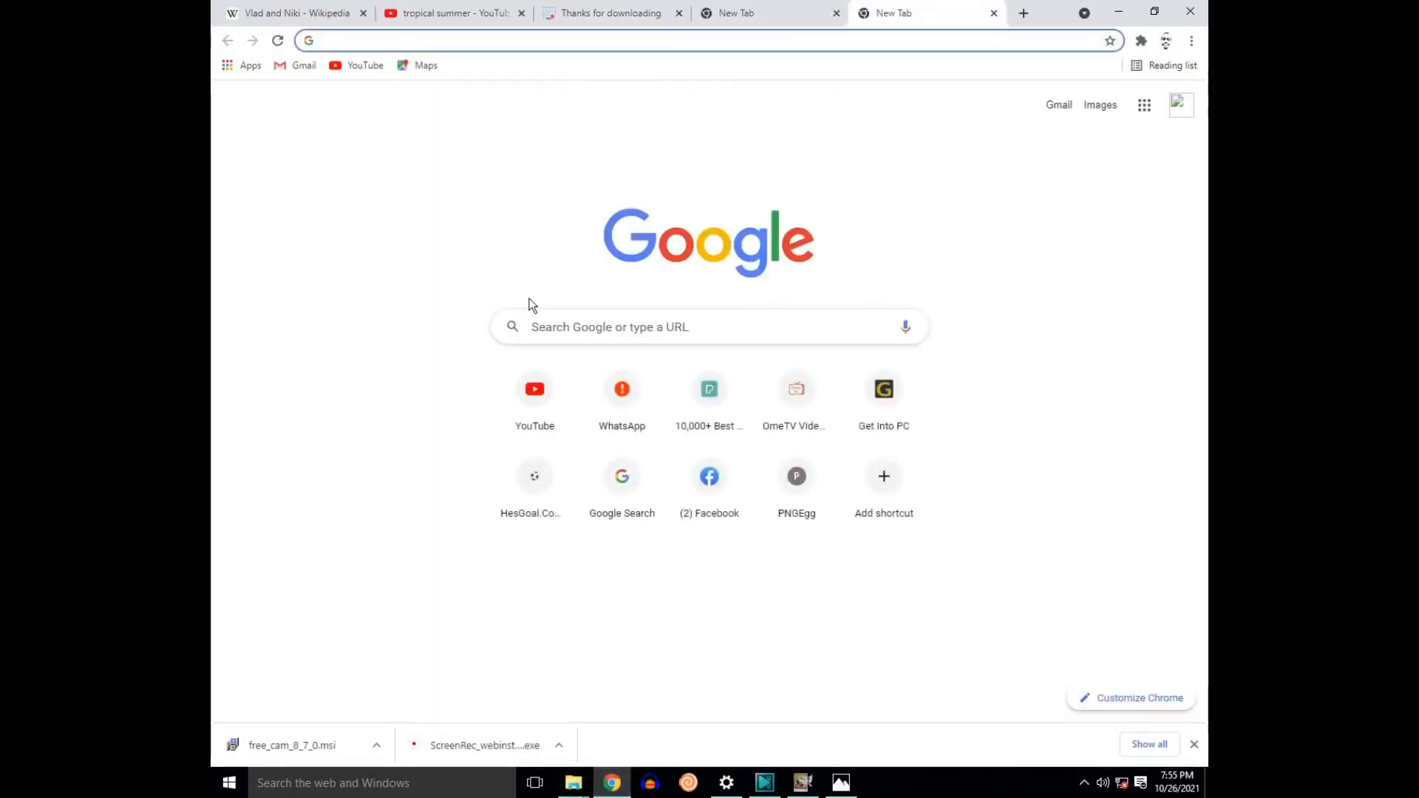
click(666, 337)
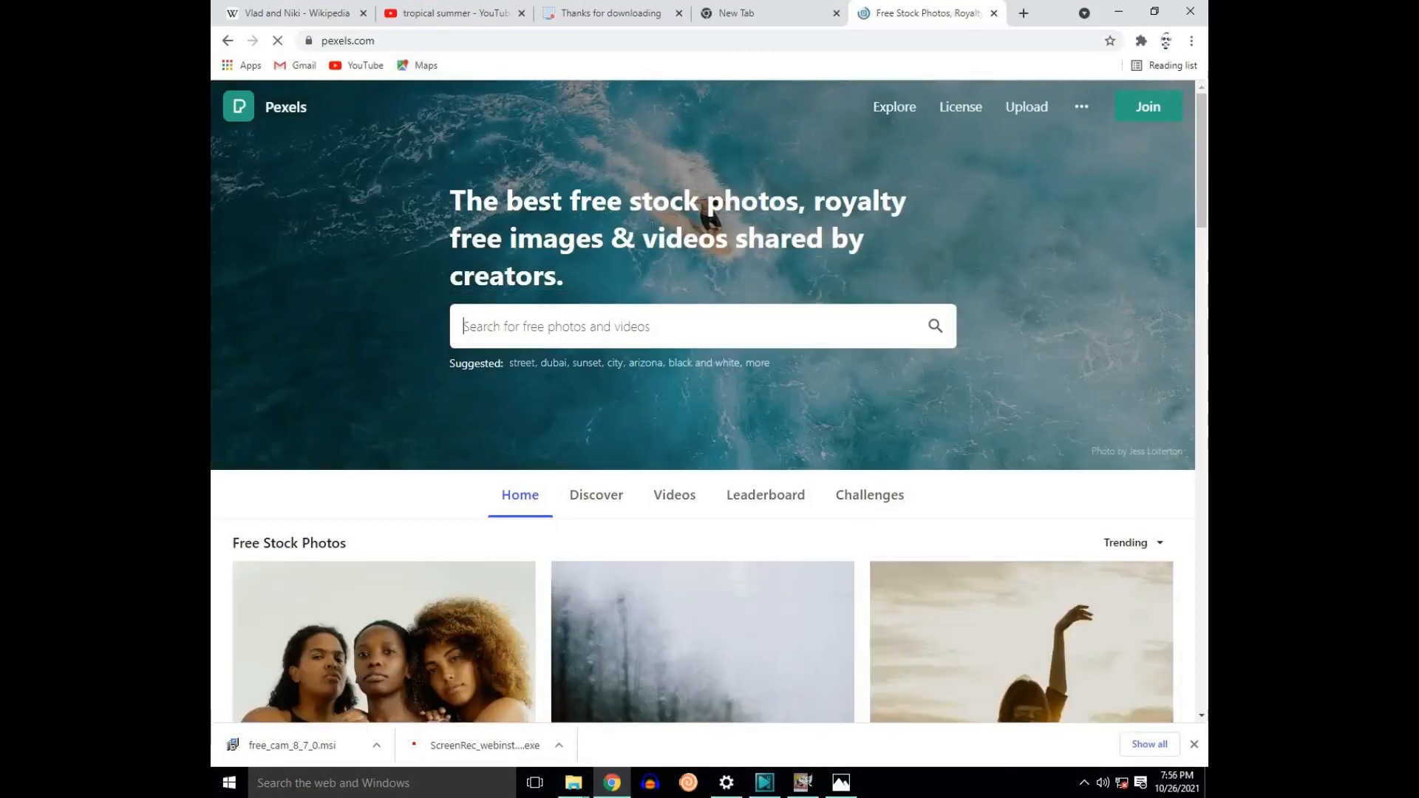
scroll(662, 254, down, 5)
scroll(665, 255, up, 5)
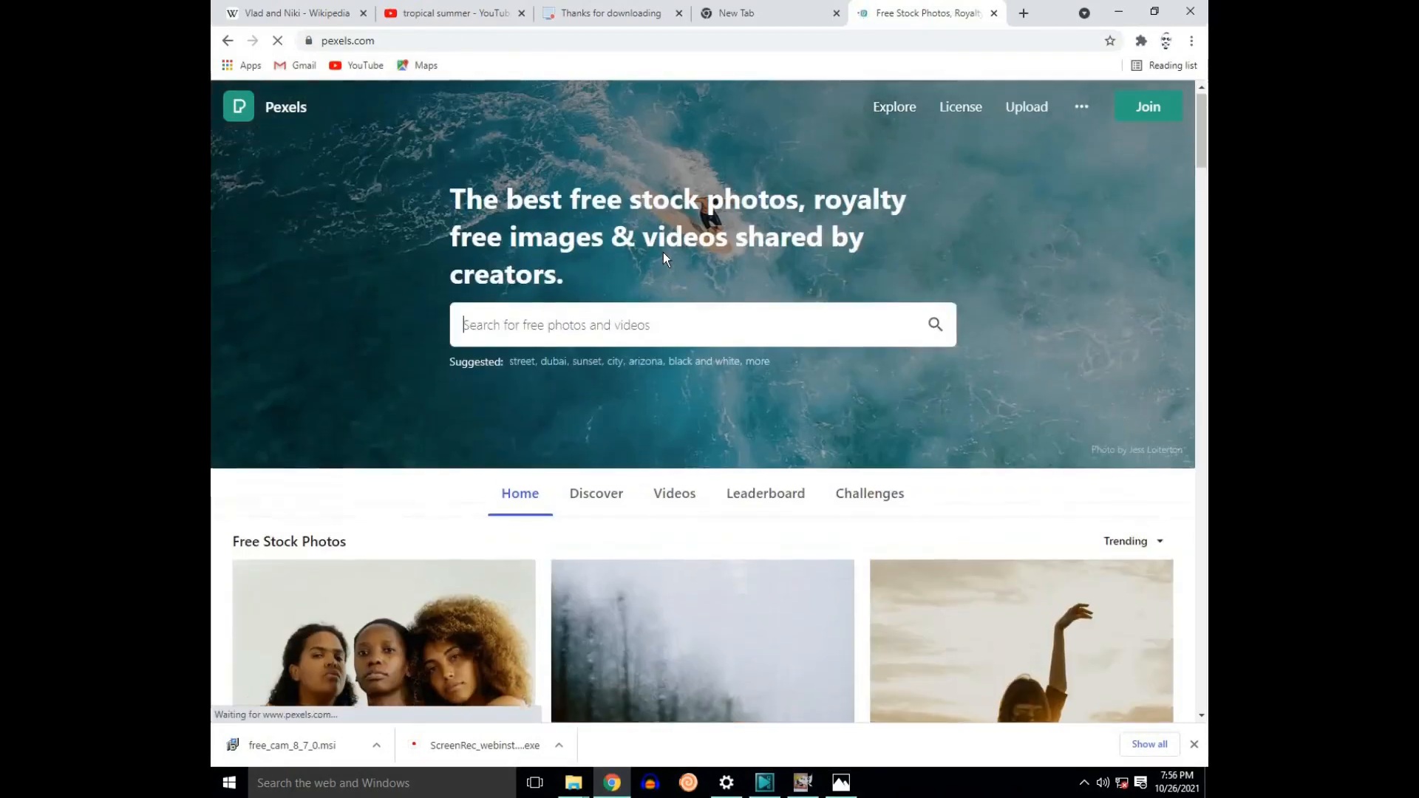
Step: Search Pexels for "coffee beans"
click(585, 320)
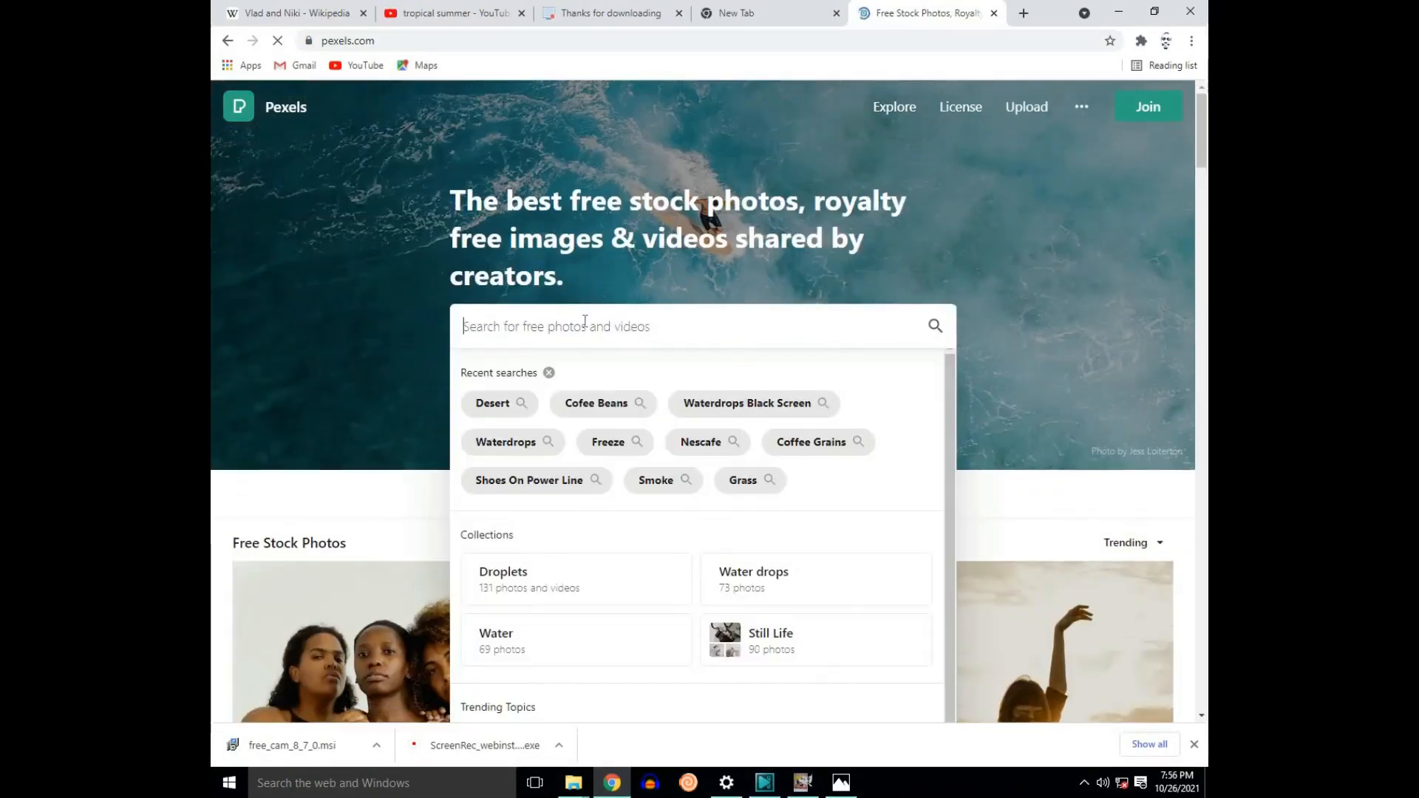
text(cd)
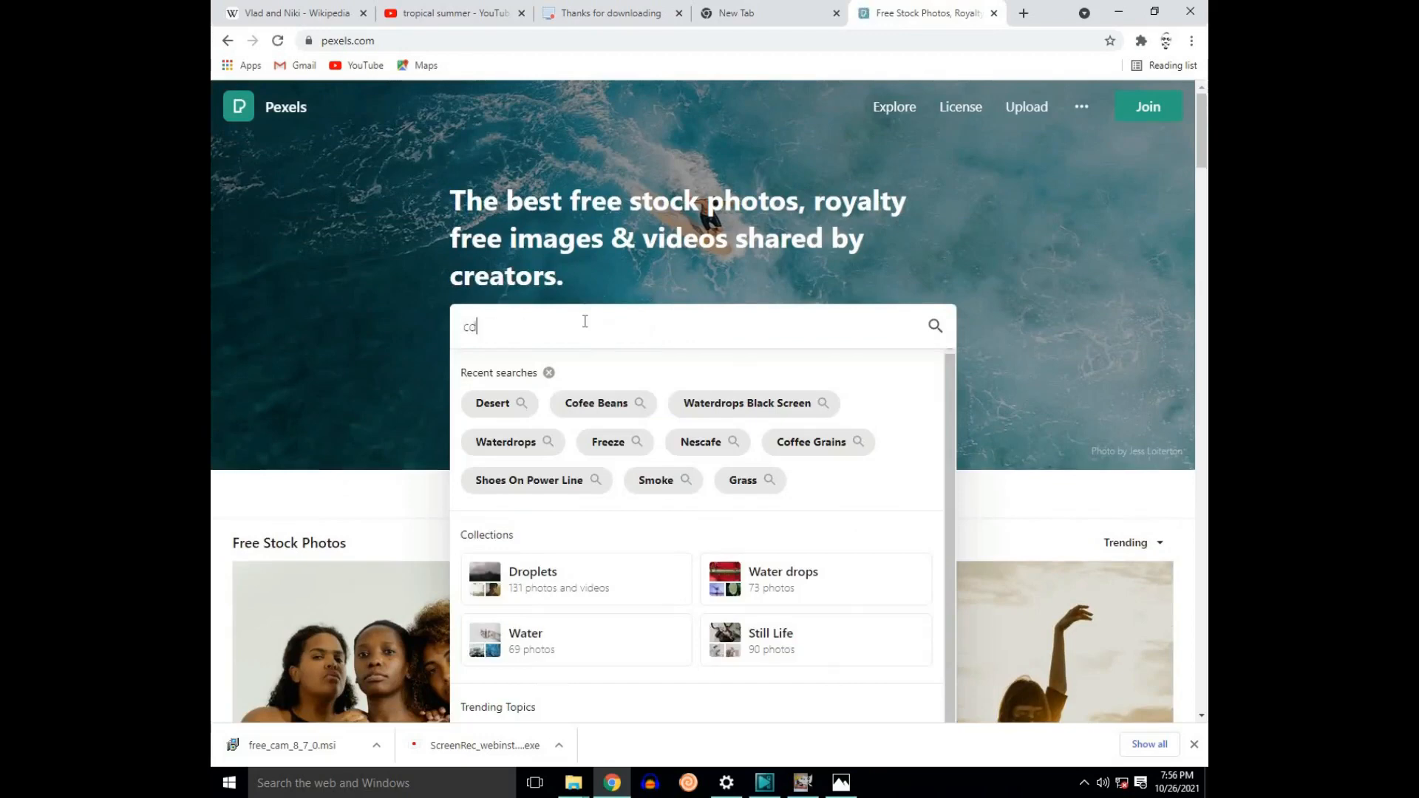
key(BackSpace)
key(BackSpace)
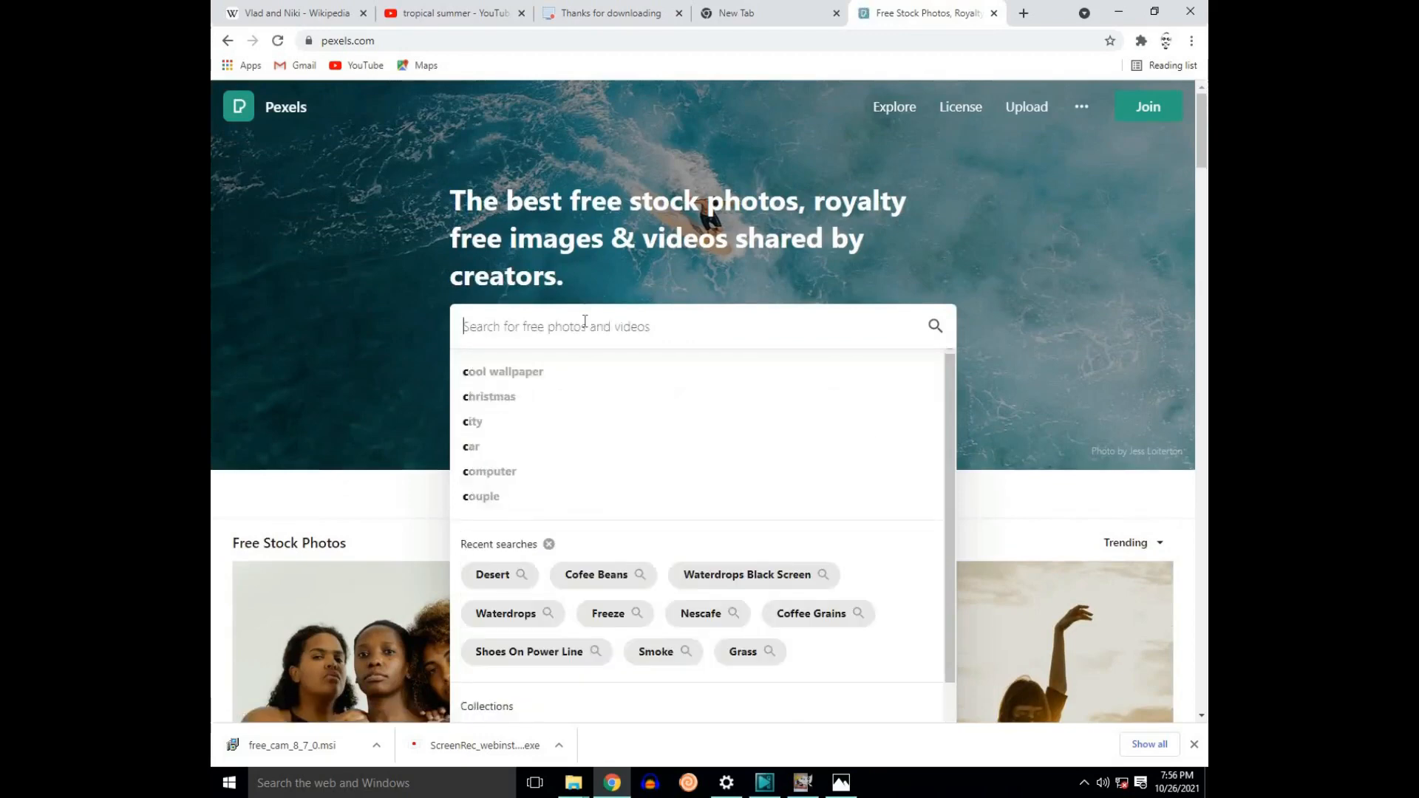
text(cof)
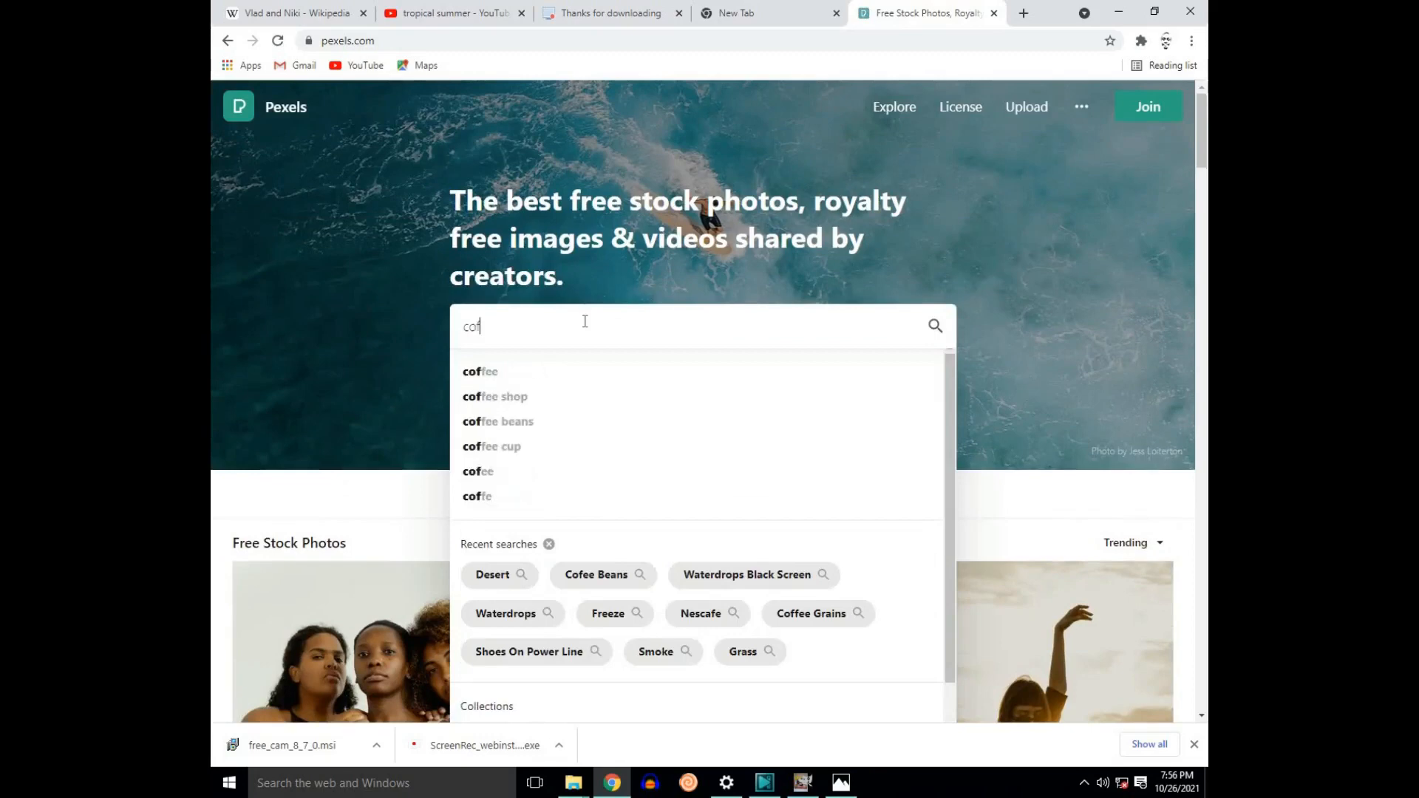
text(fee gr)
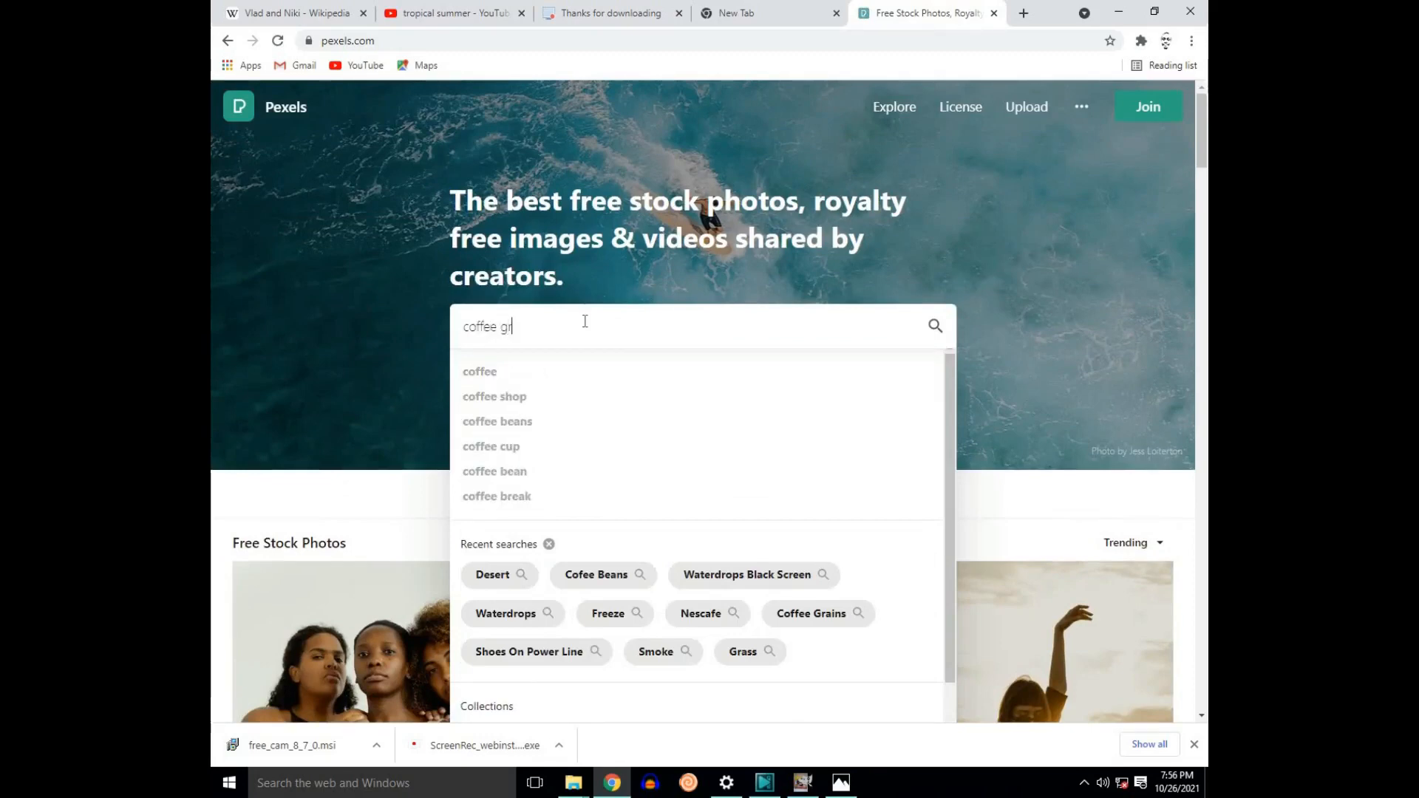
key(BackSpace)
key(BackSpace)
key(BackSpace)
text(b)
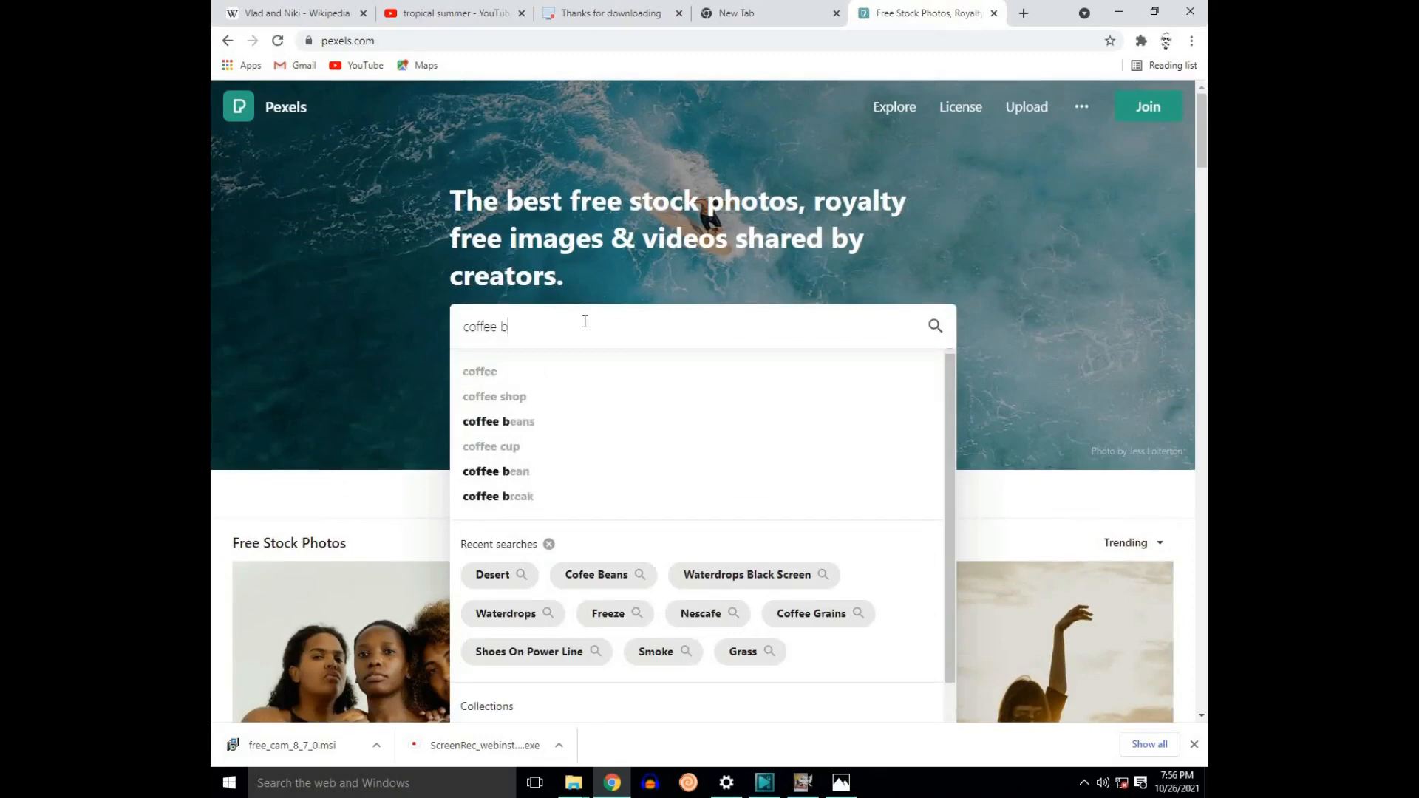
text(eans)
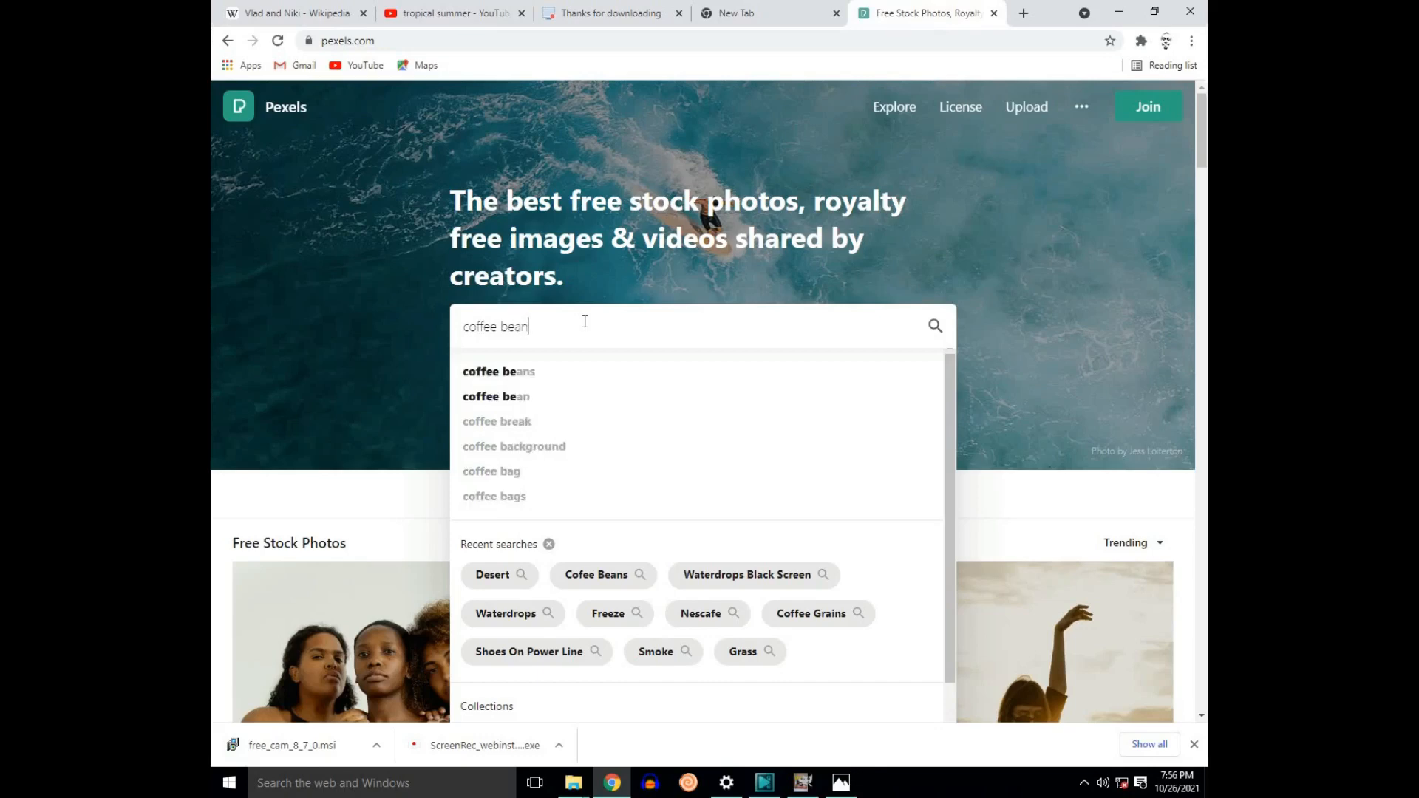
key(Return)
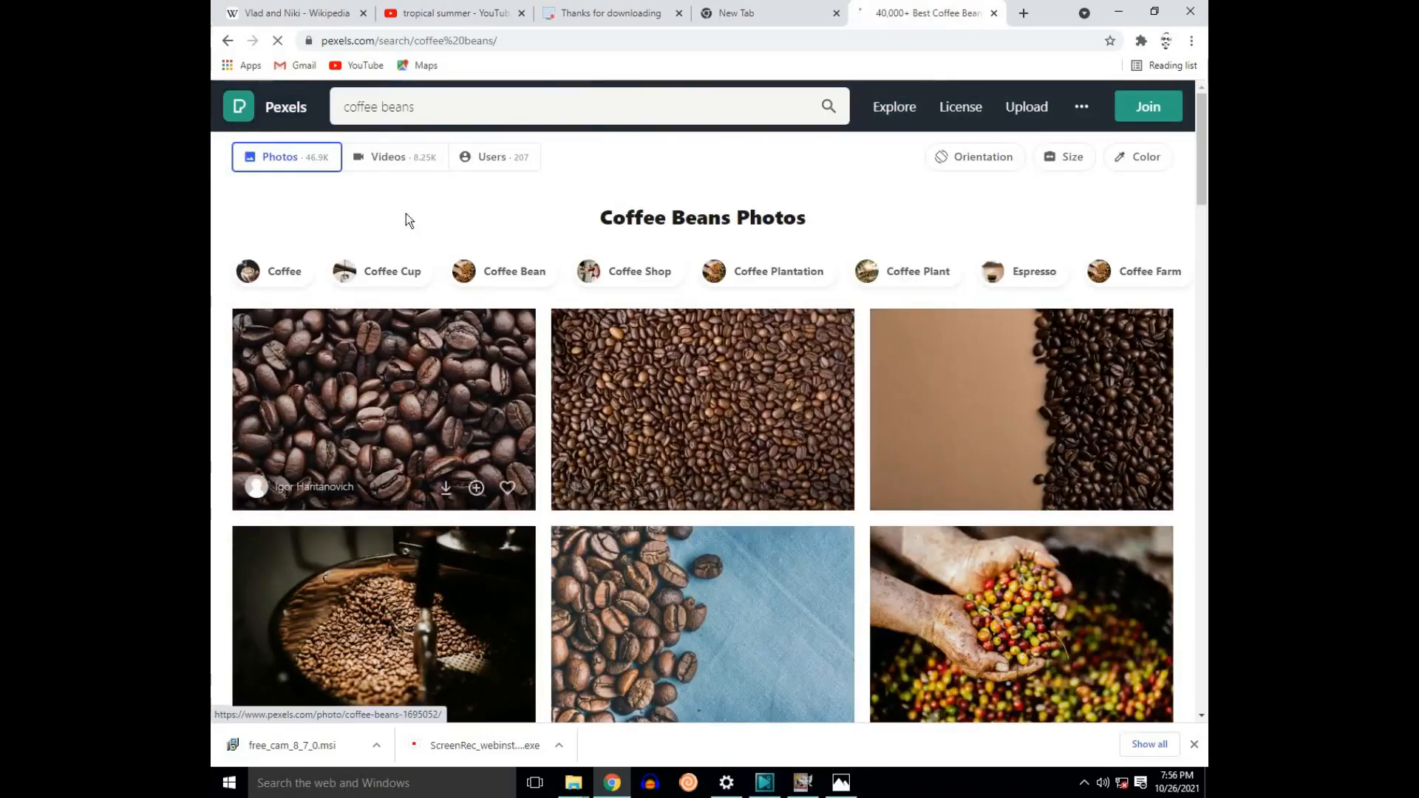
Step: Restrict the results to videos and open the close-up footage of roasted coffee beans
click(403, 164)
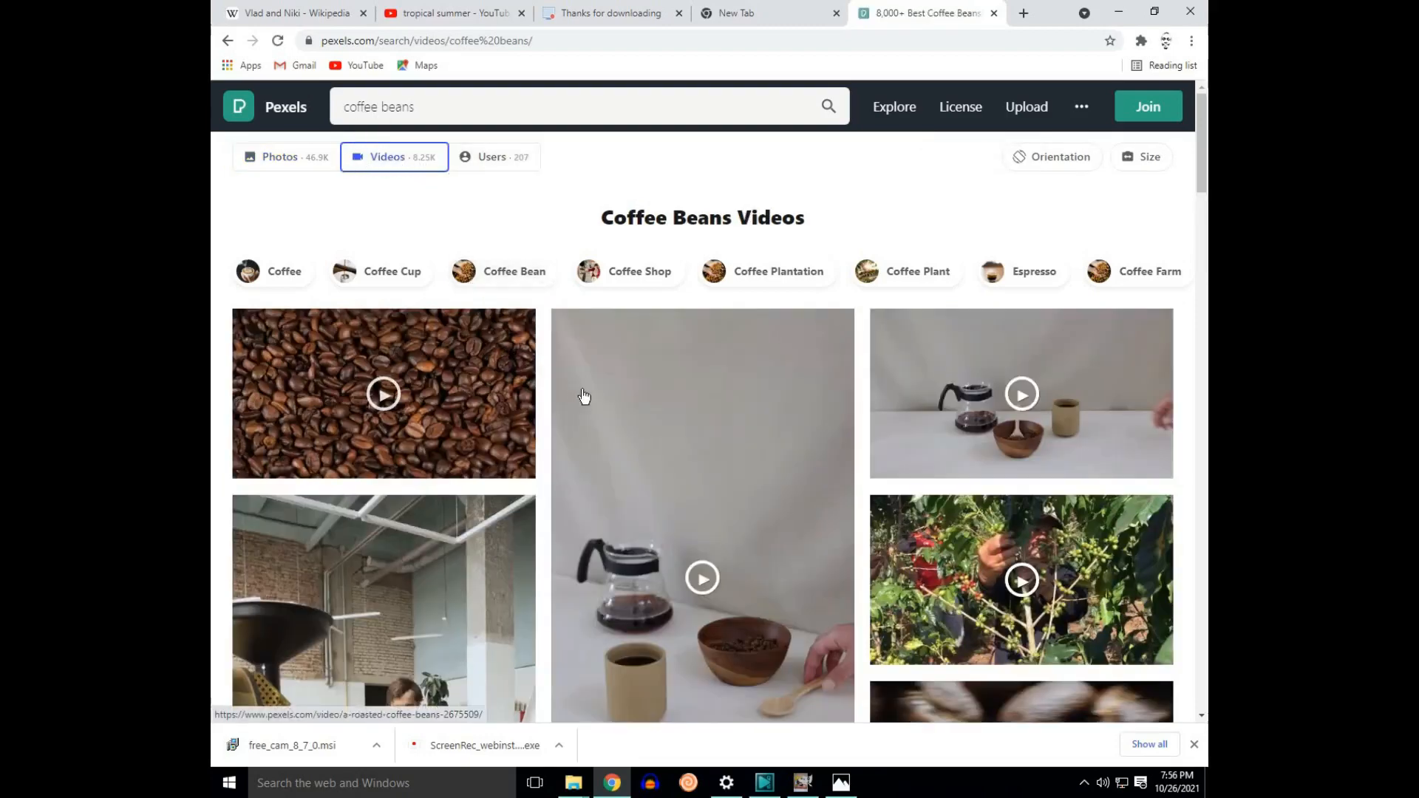
scroll(632, 408, down, 9)
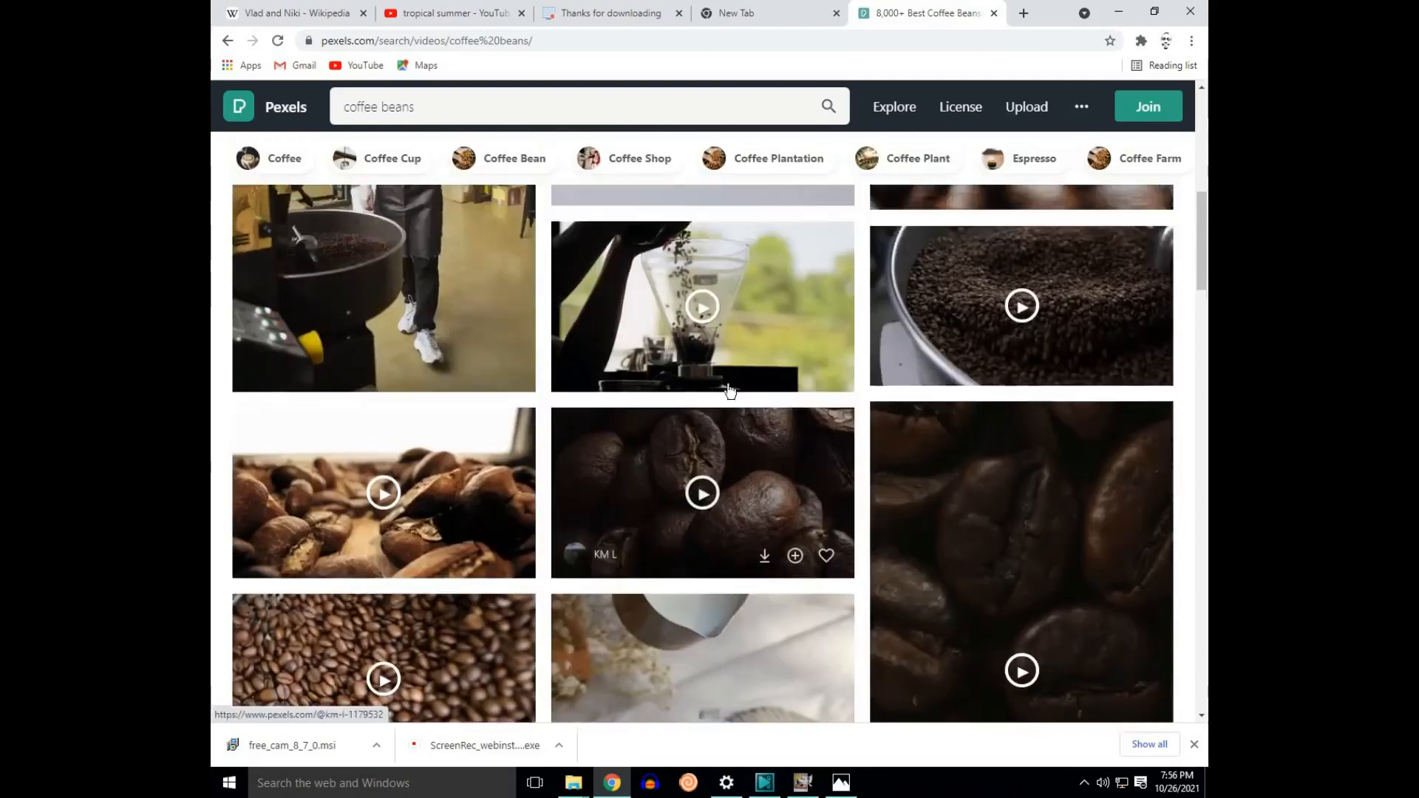
scroll(1053, 482, up, 5)
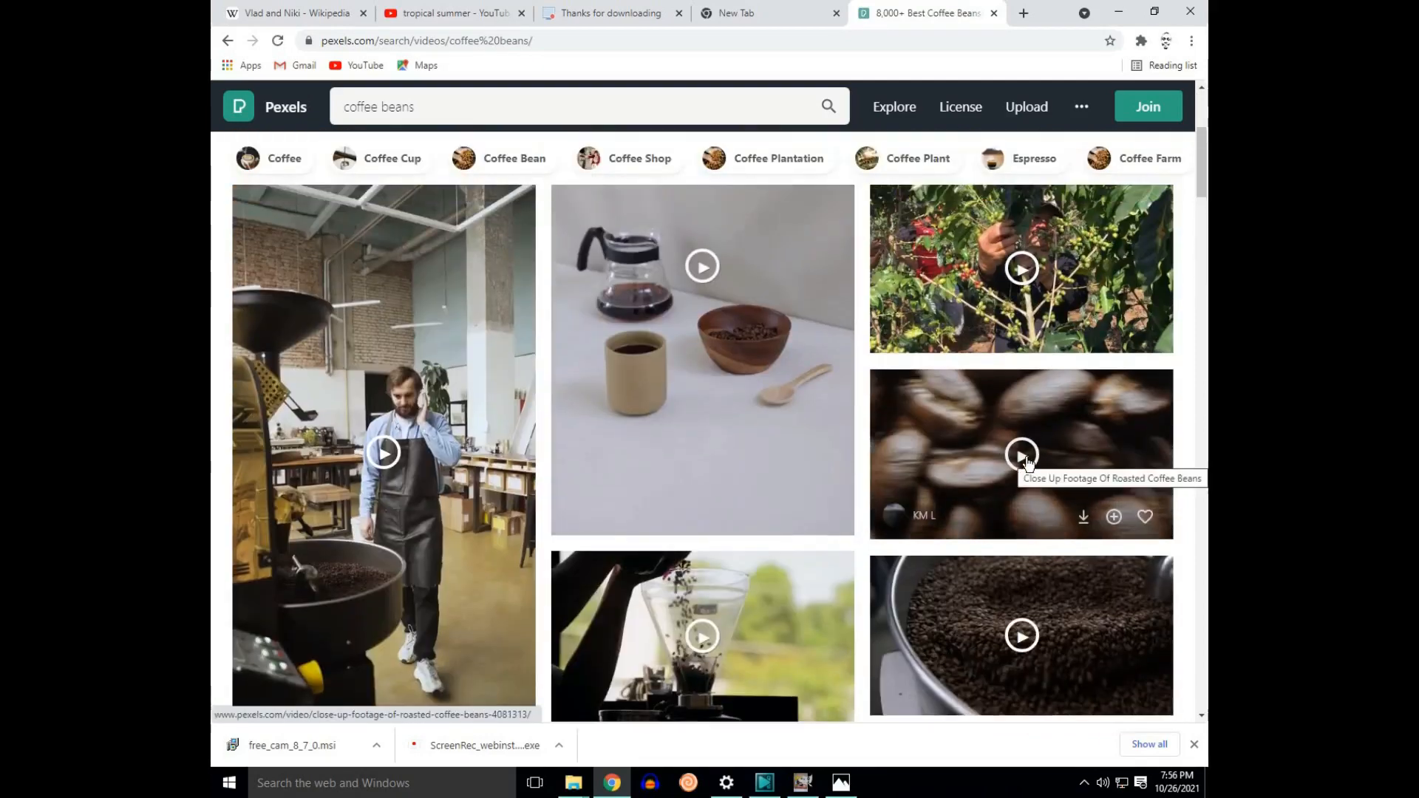
click(1026, 458)
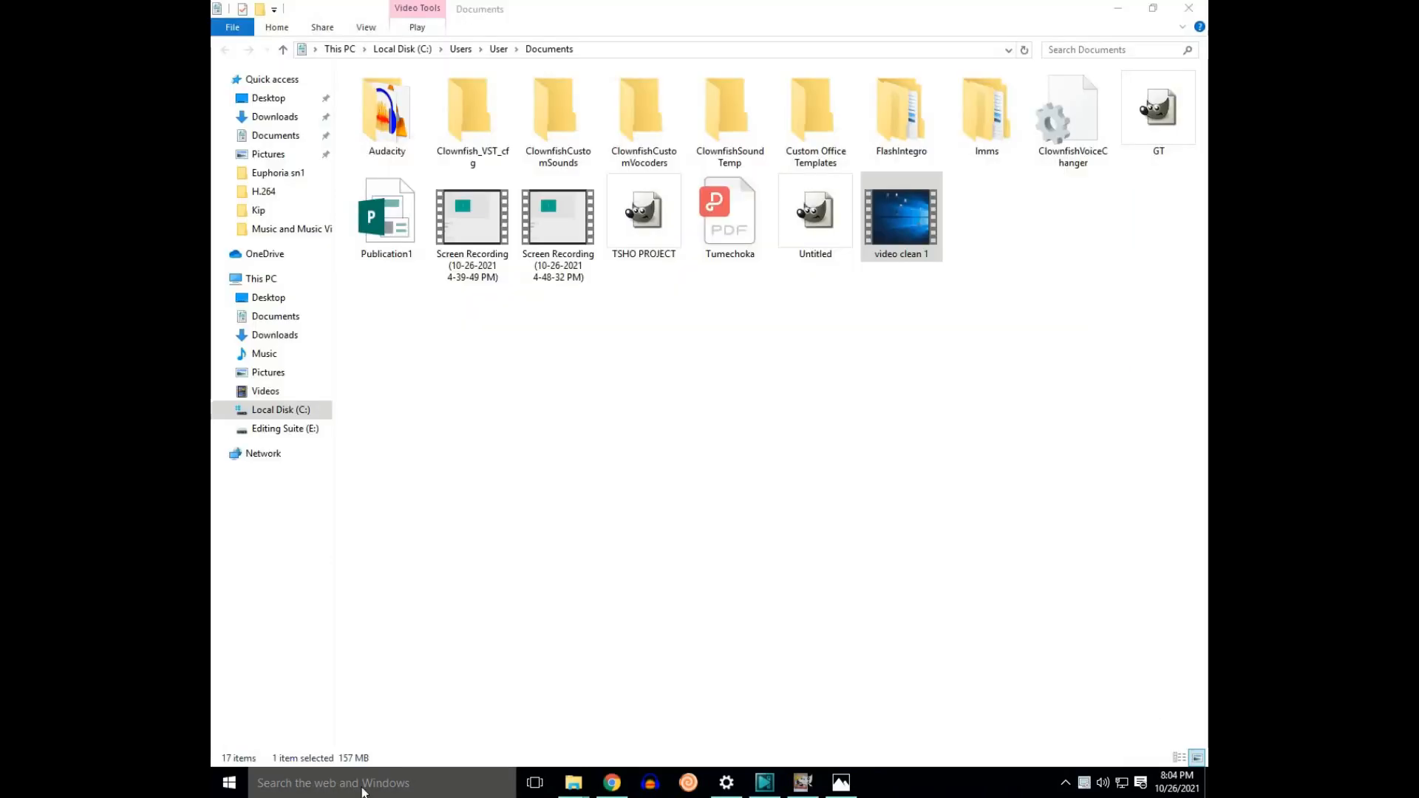
right_click(836, 520)
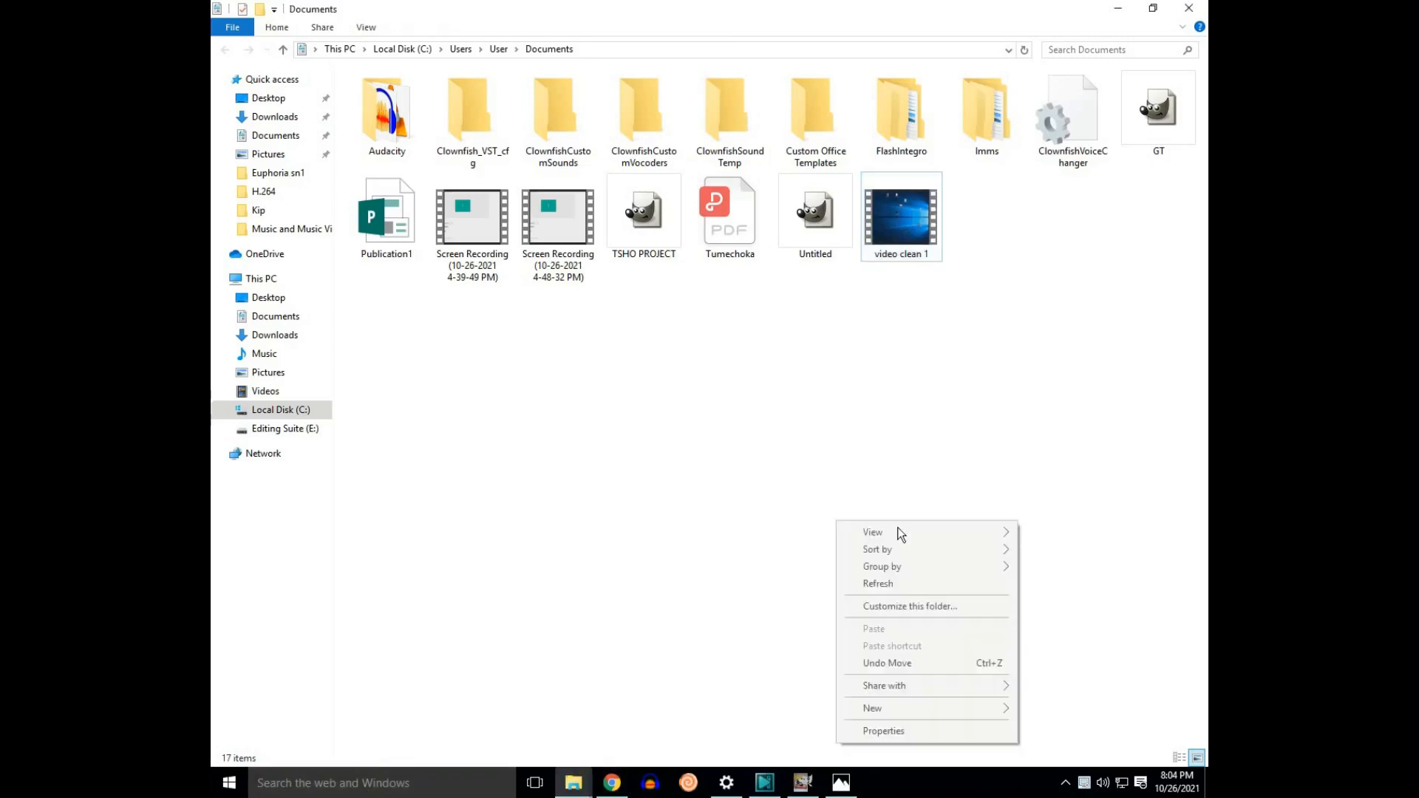
click(892, 586)
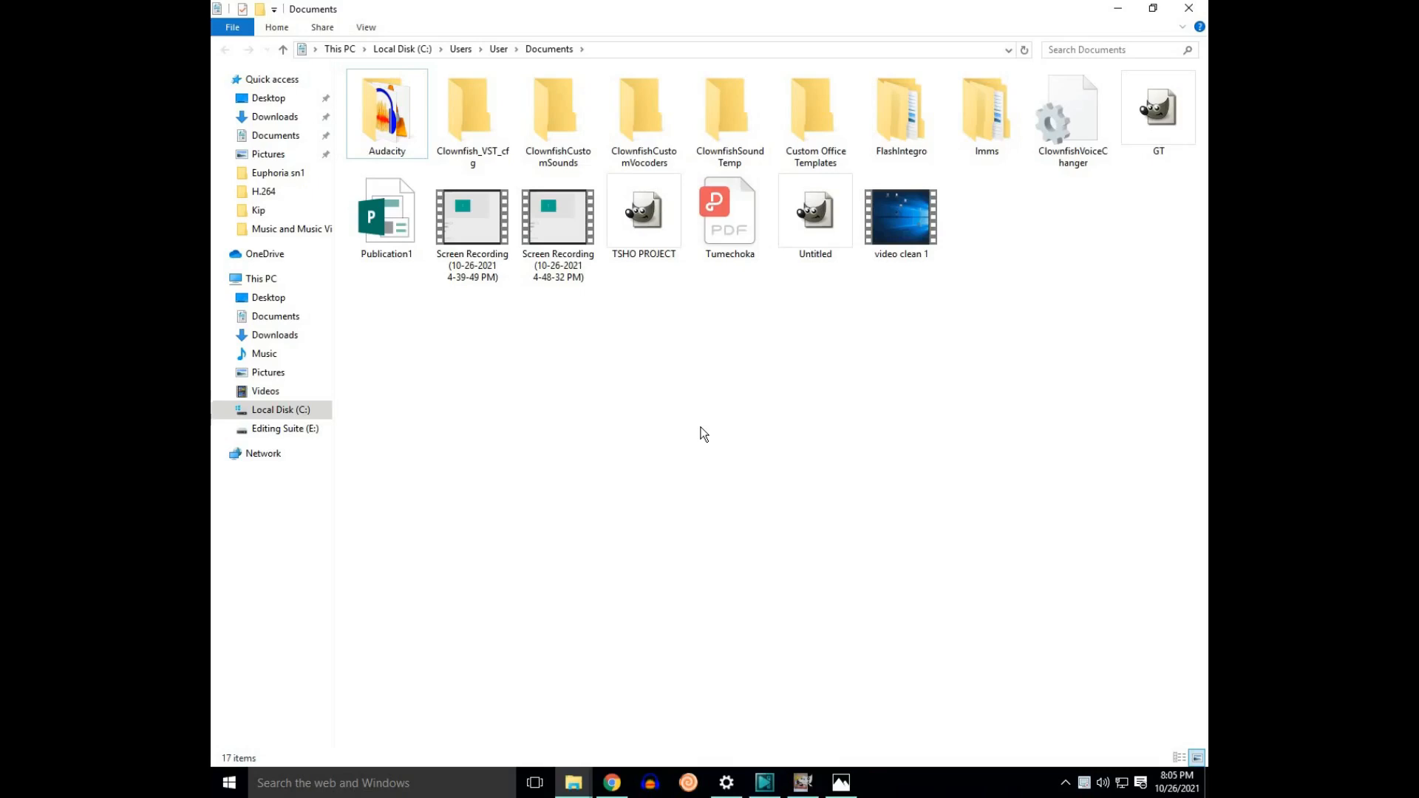
click(1206, 791)
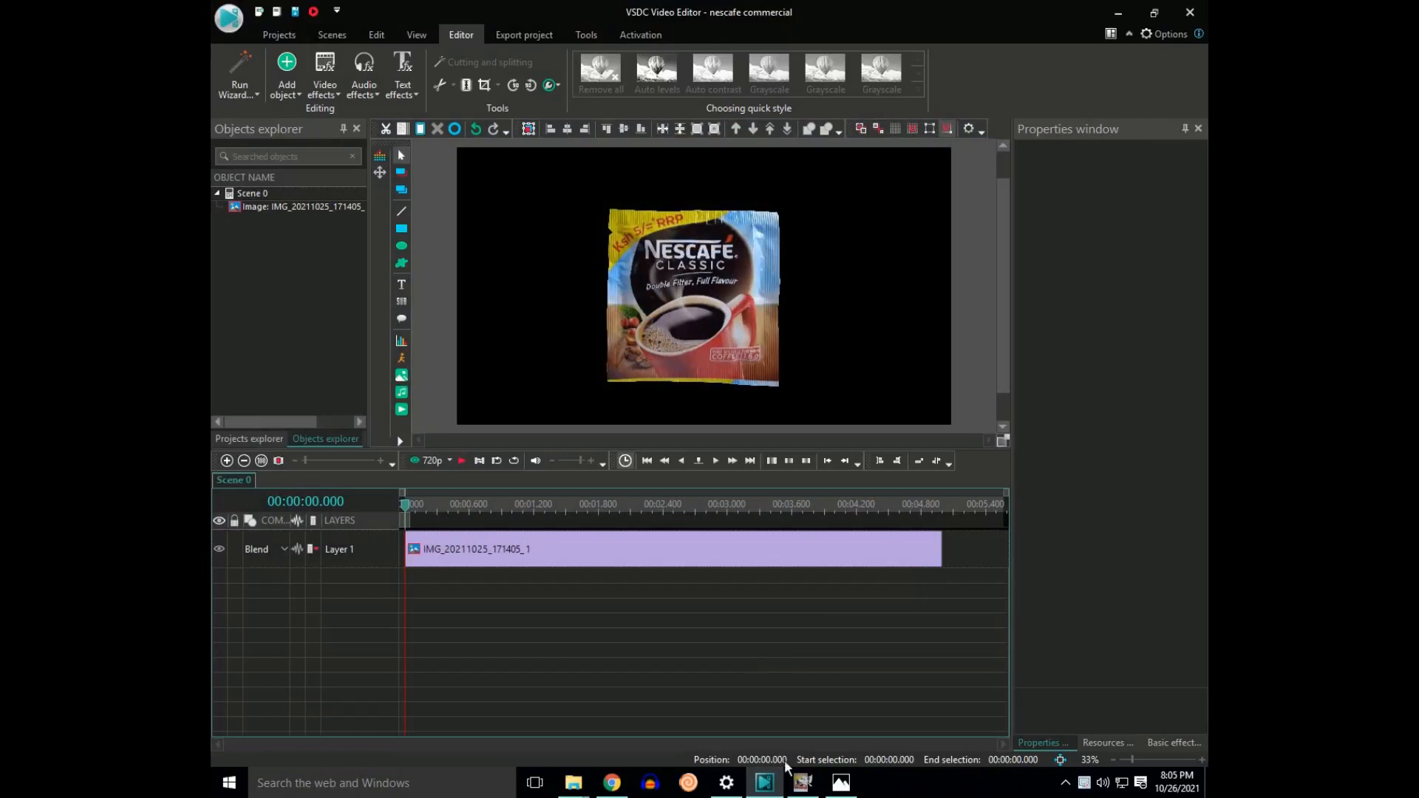
Step: Bring the pexels-ivan-9928270 footage from the Downloads folder into the scene in VSDC Video Editor
mouse_move(573, 783)
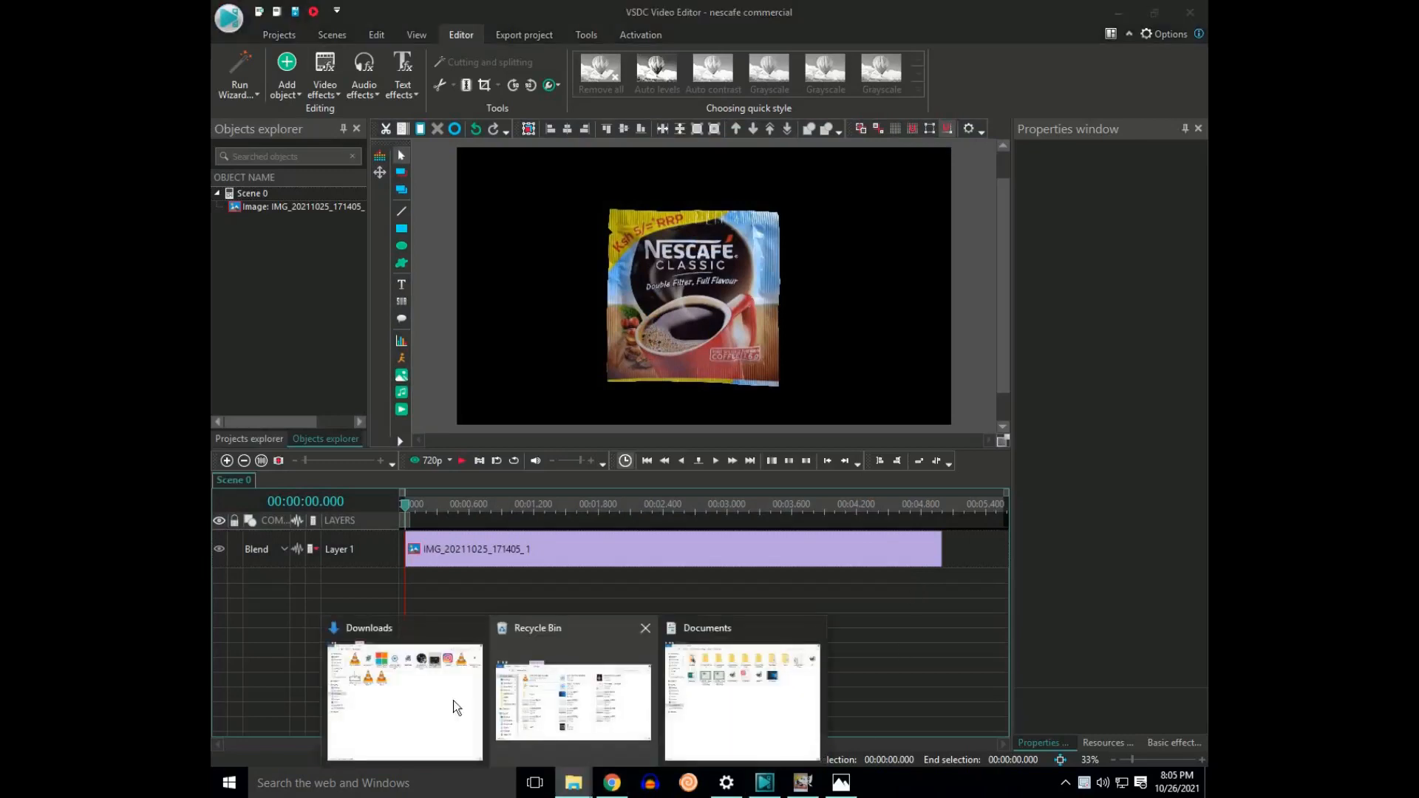
click(427, 693)
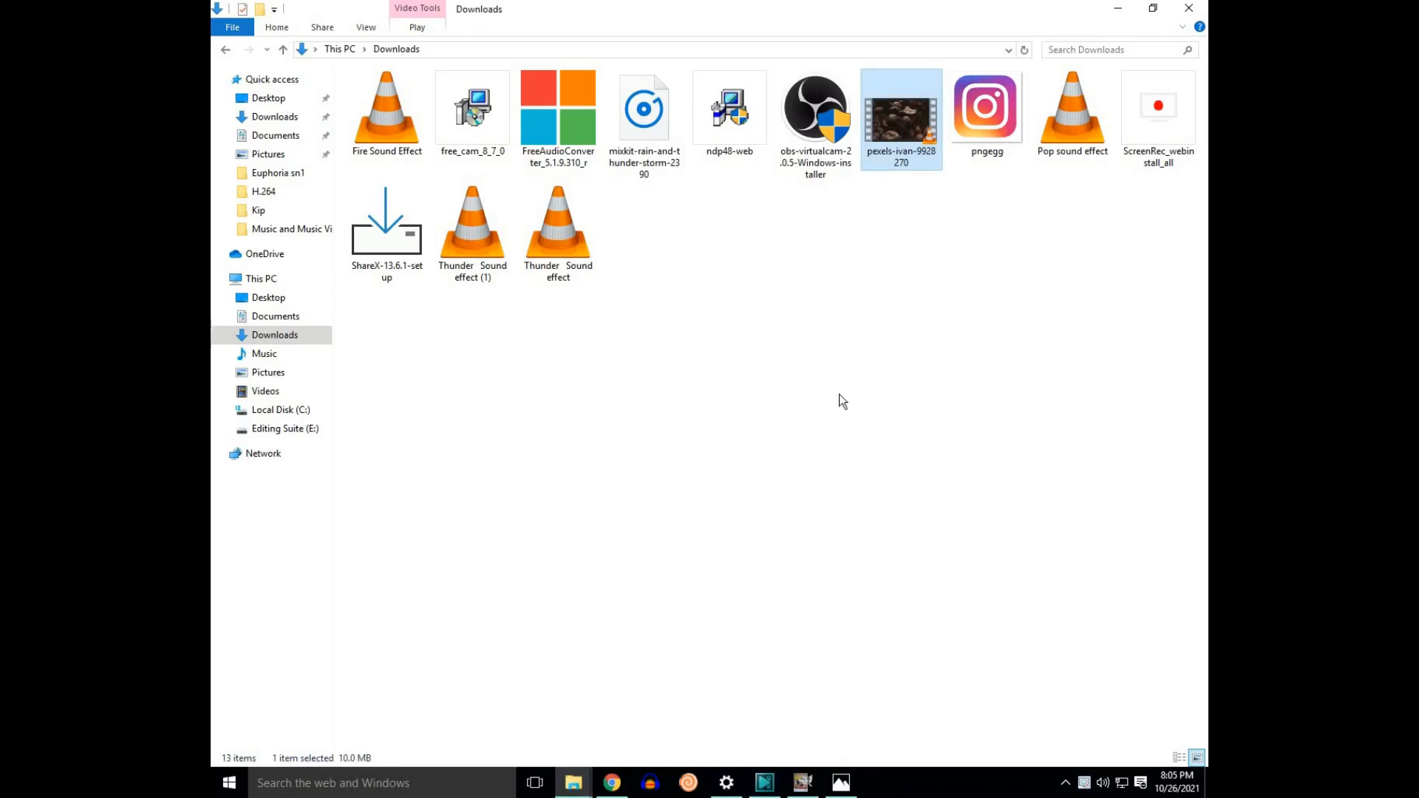
right_click(898, 190)
click(930, 252)
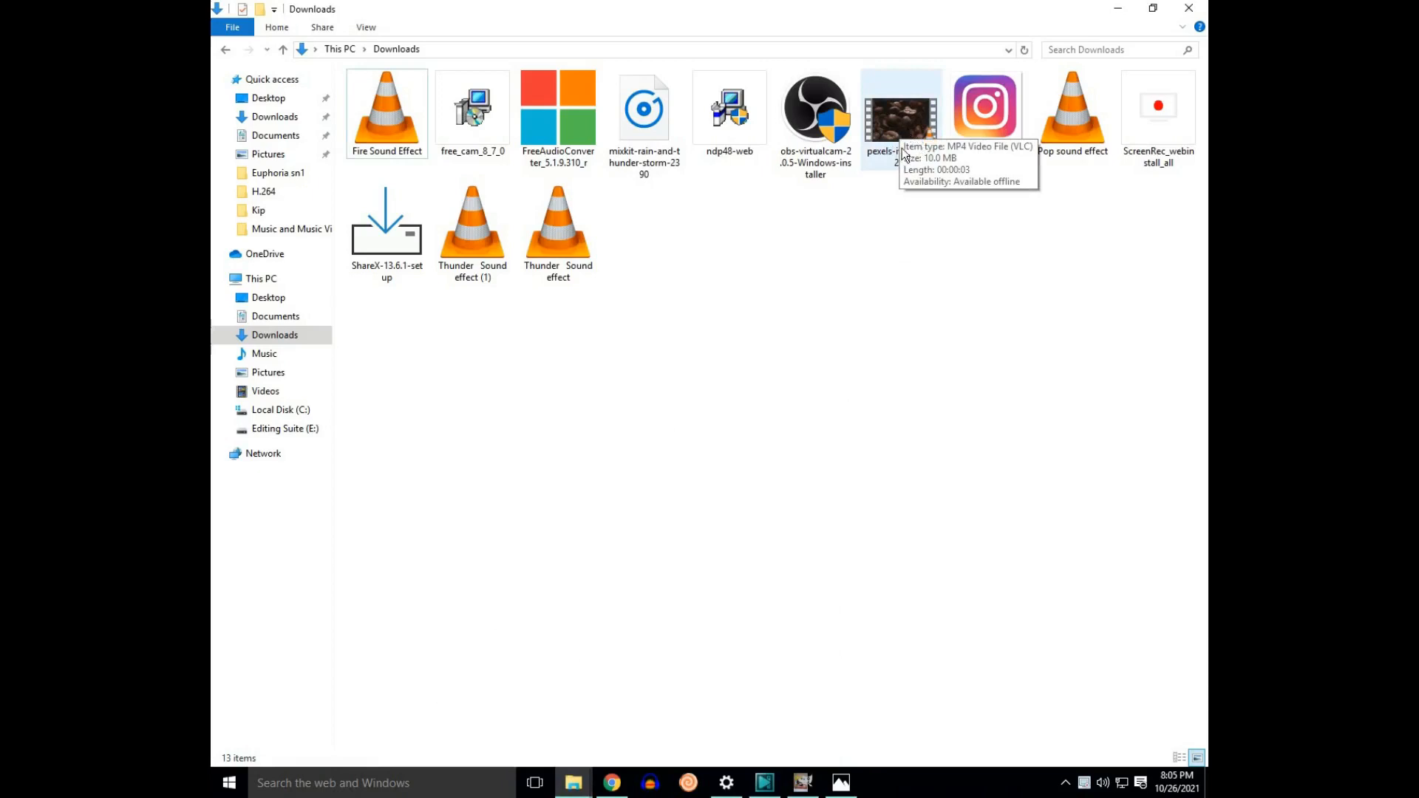
drag(898, 118, 837, 260)
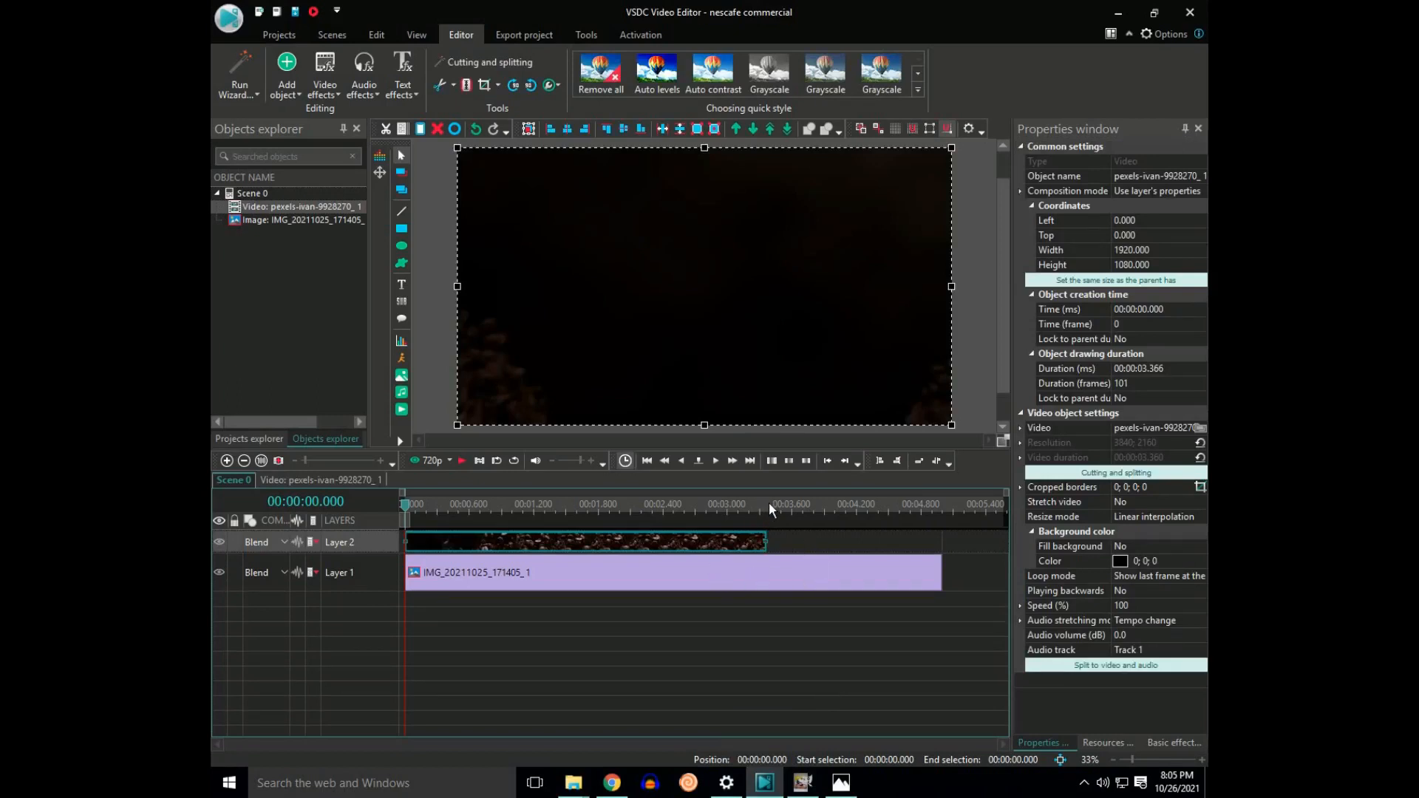
Step: Place the sachet image on the layer above the coffee bean footage, with both starting at 0 seconds
drag(731, 583, 462, 460)
drag(504, 547, 500, 575)
drag(692, 550, 420, 518)
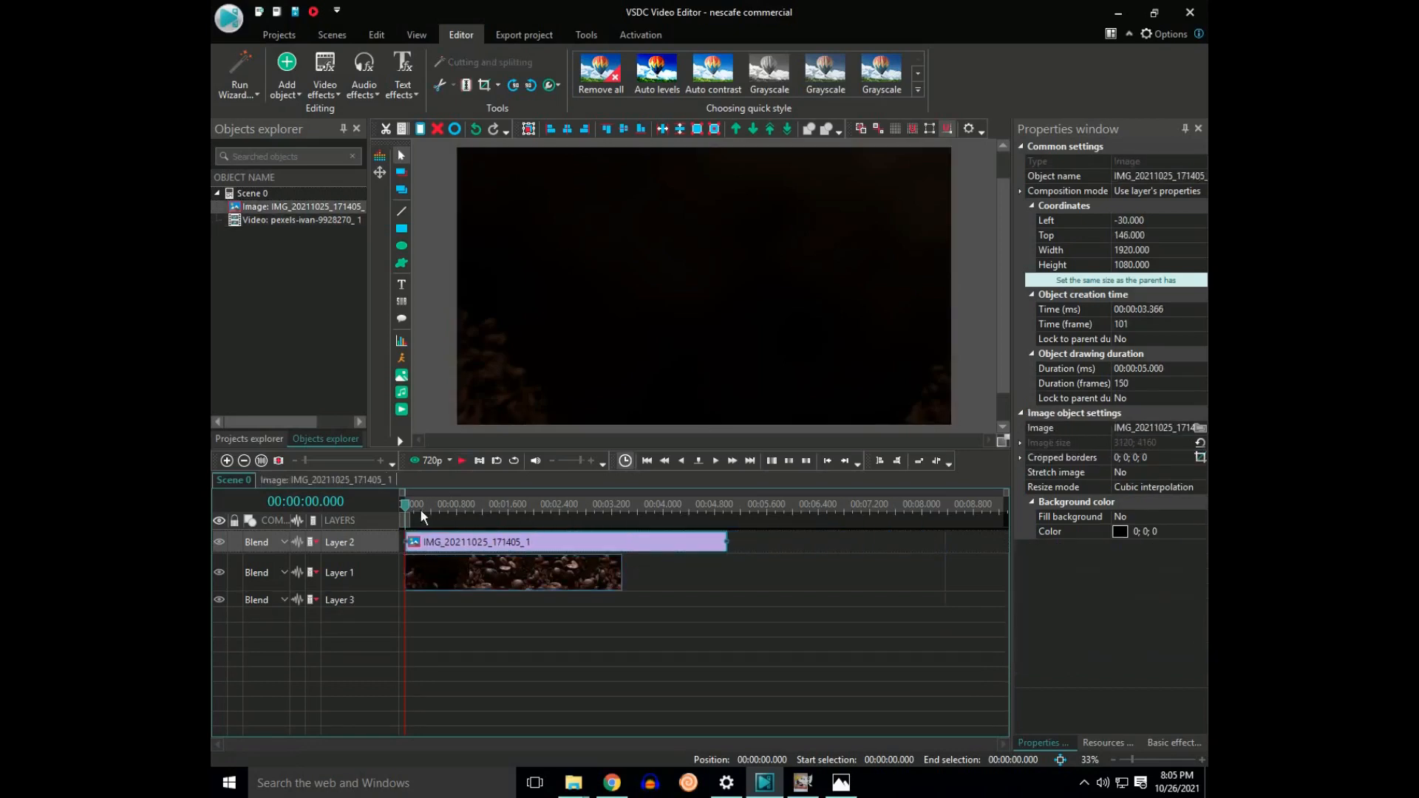
click(966, 412)
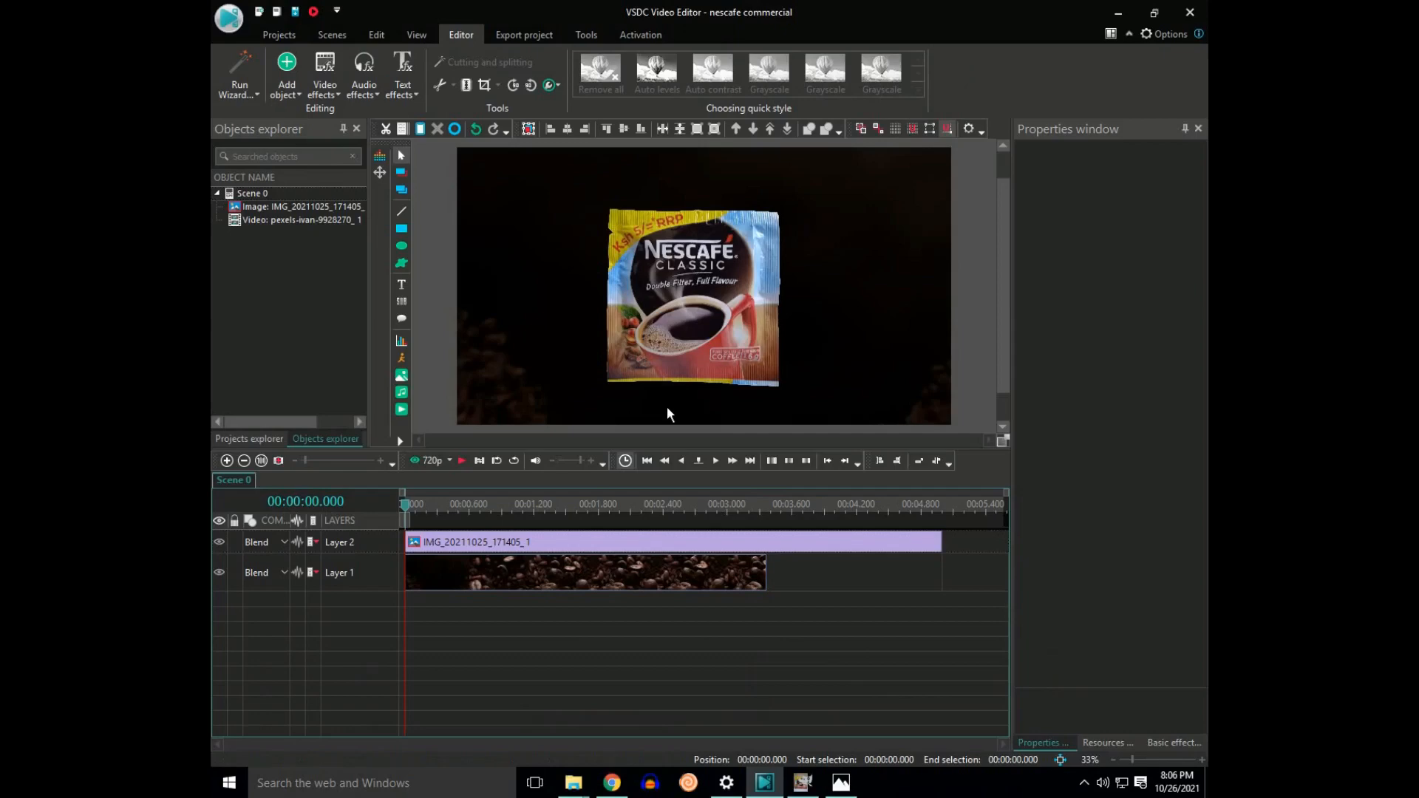
Step: Add a Zoom transform effect to the sachet image, accepting the default timeline position
click(699, 338)
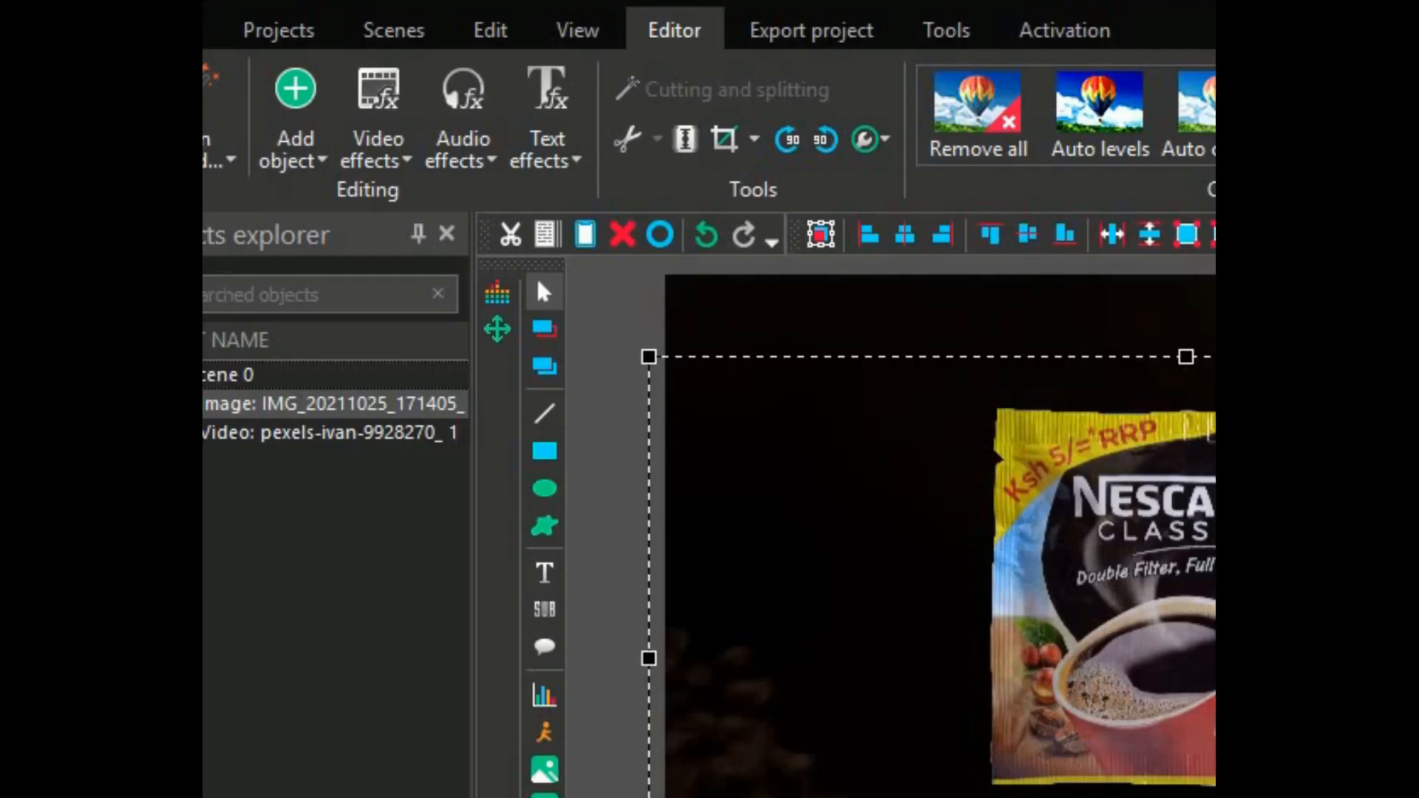
click(325, 85)
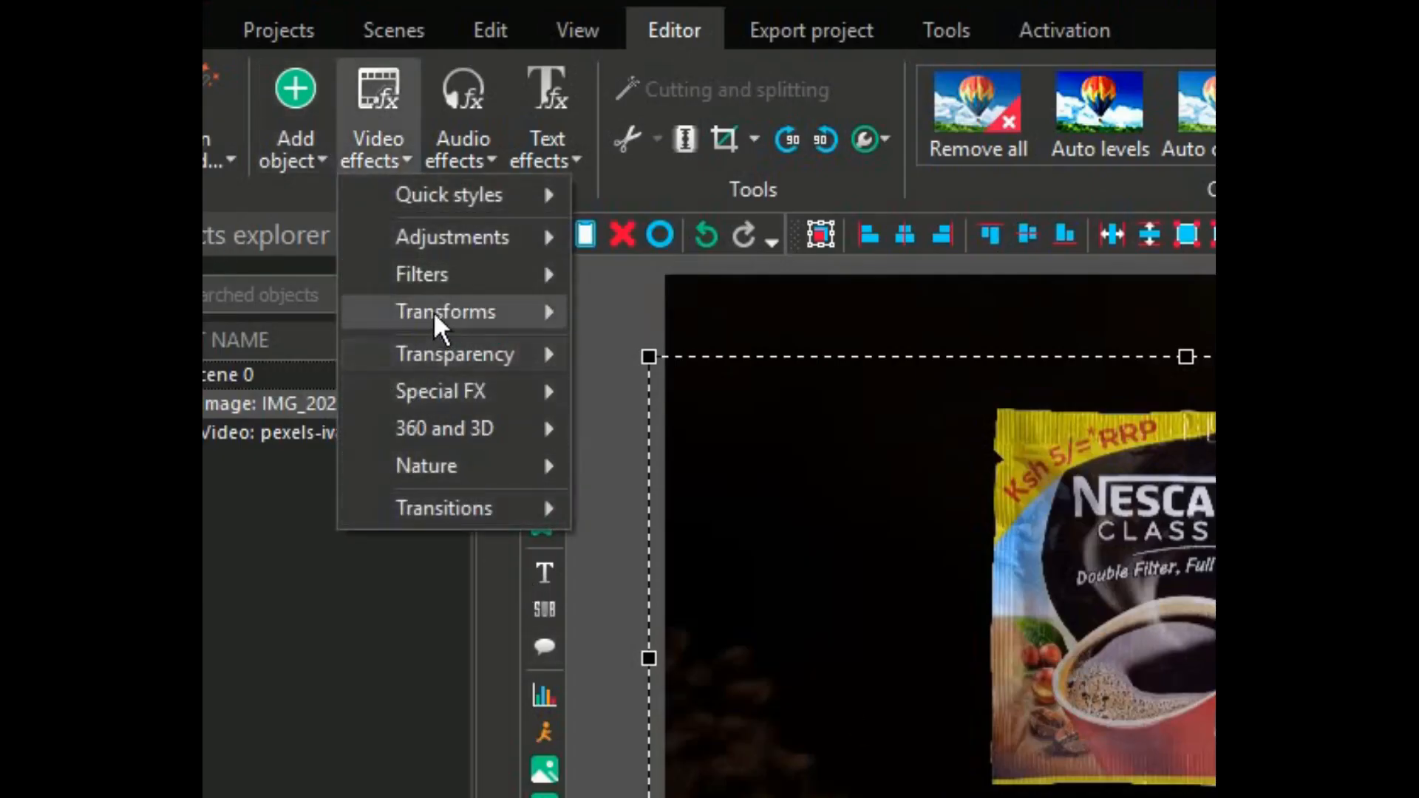
mouse_move(444, 311)
click(656, 539)
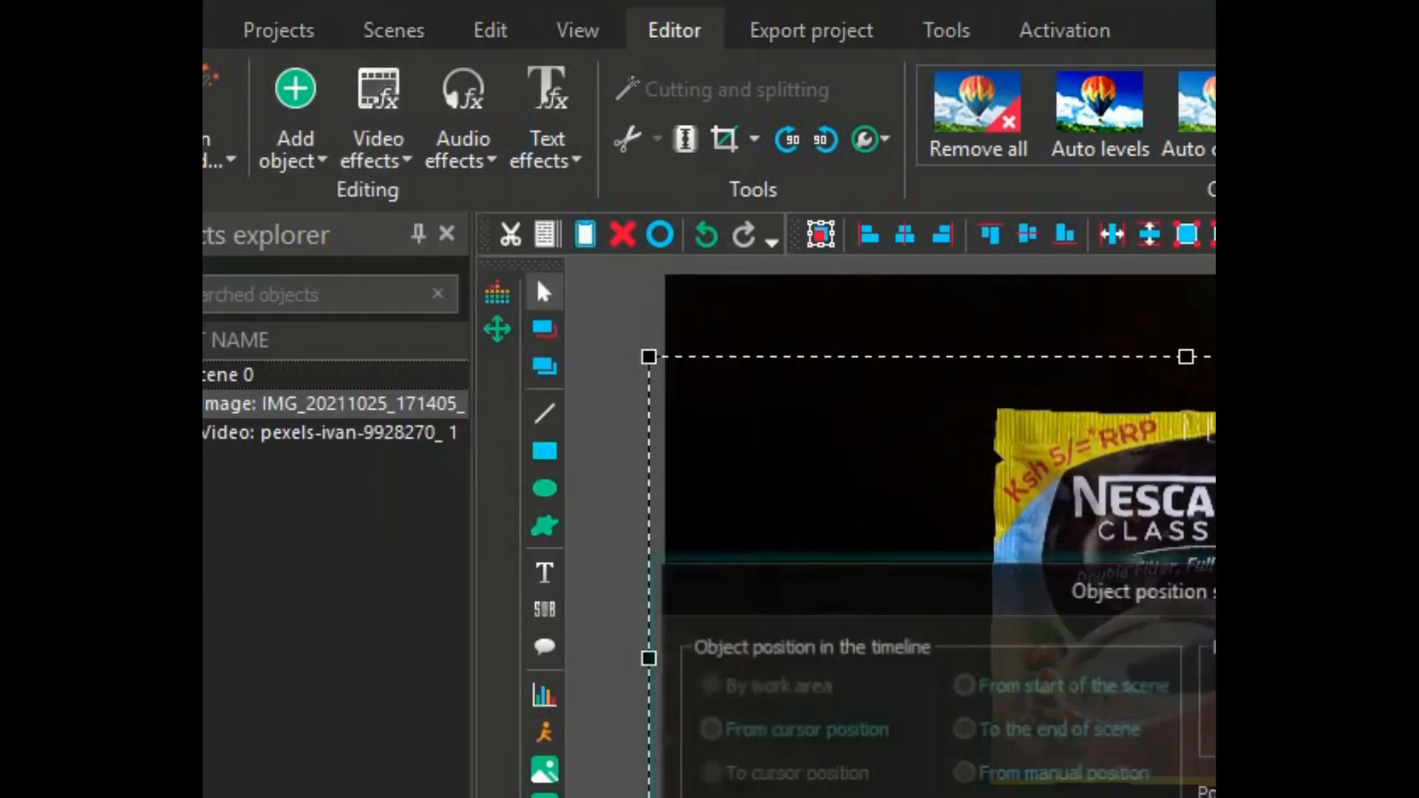
key(Return)
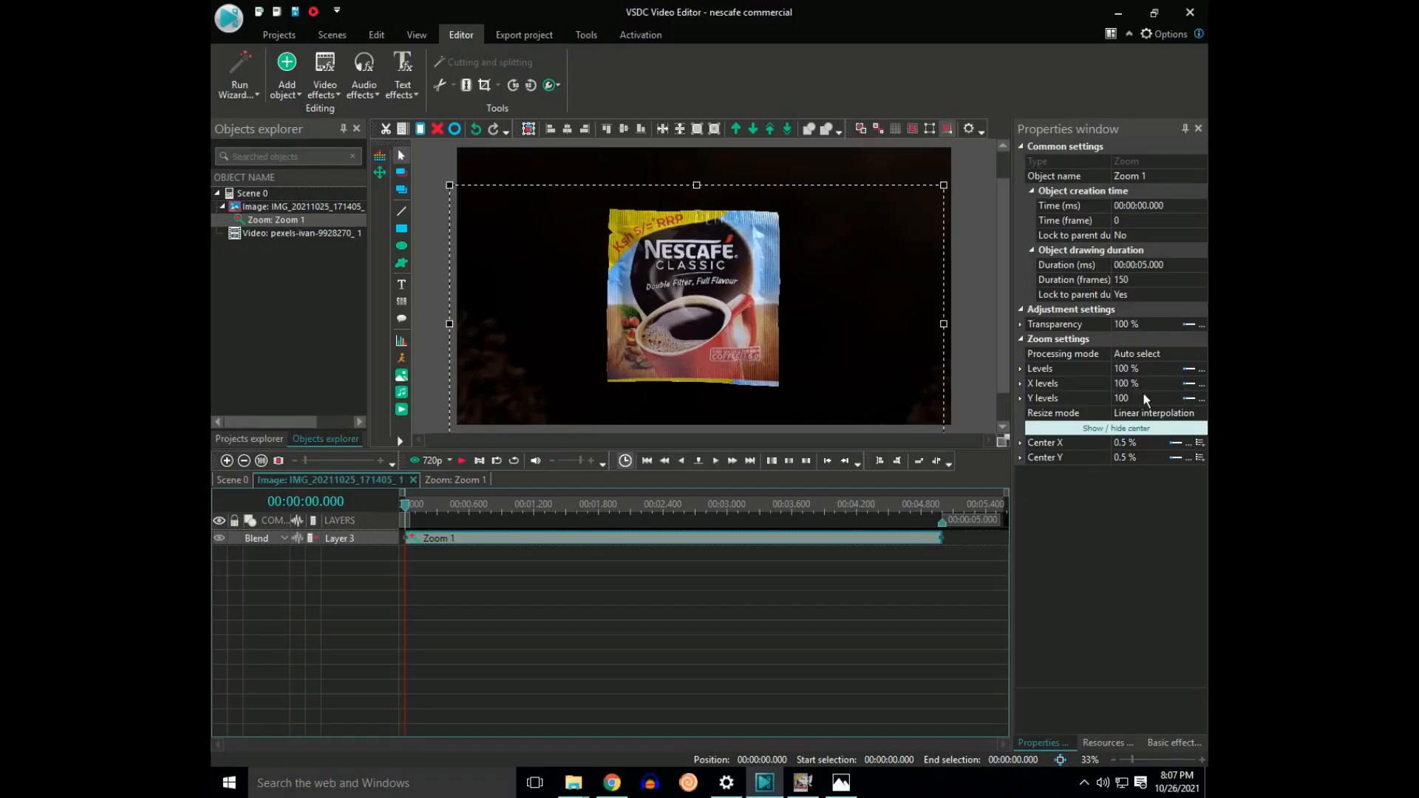
Step: Set the zoom effect's levels to run from 100 to 0 %
click(1191, 372)
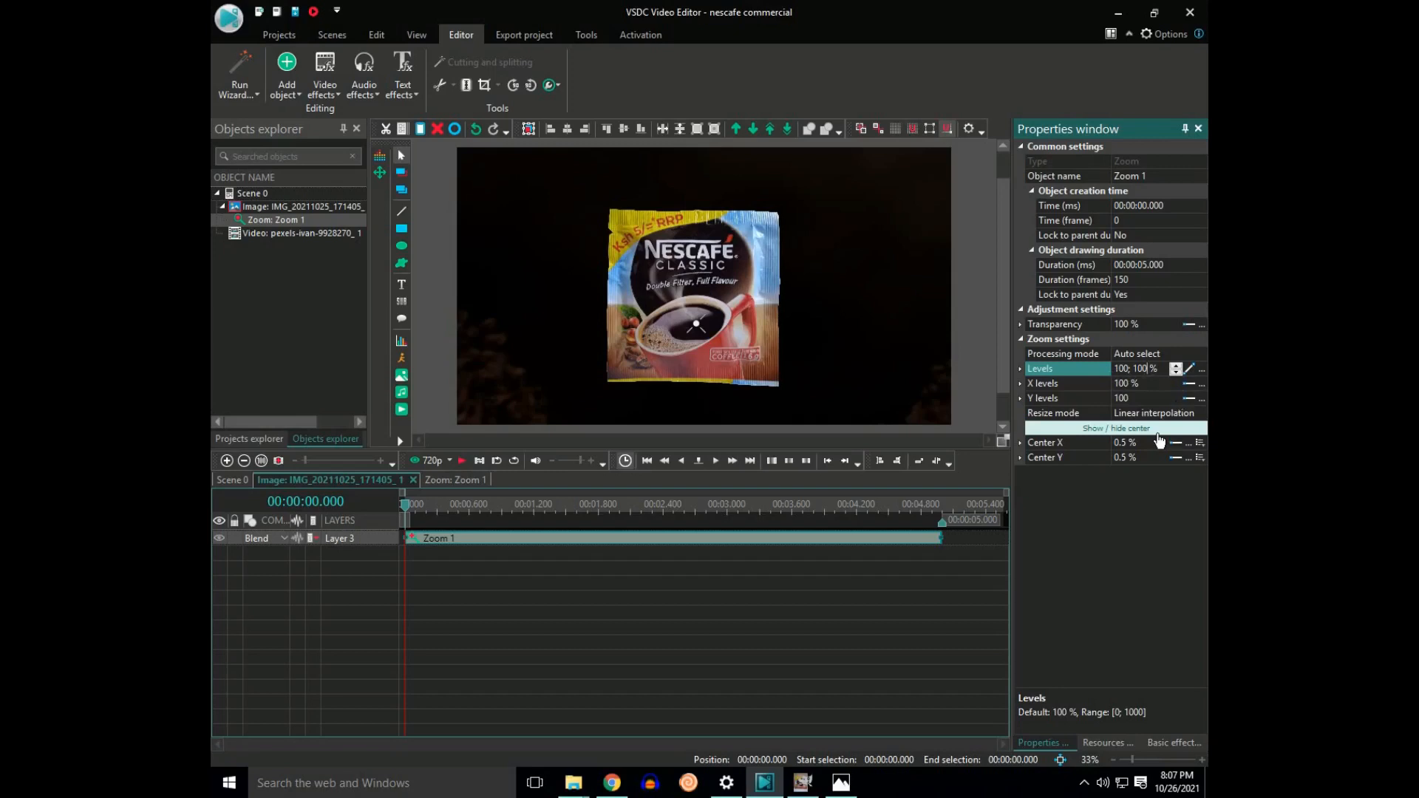
key(BackSpace)
key(BackSpace)
key(BackSpace)
text(0.1)
click(1057, 511)
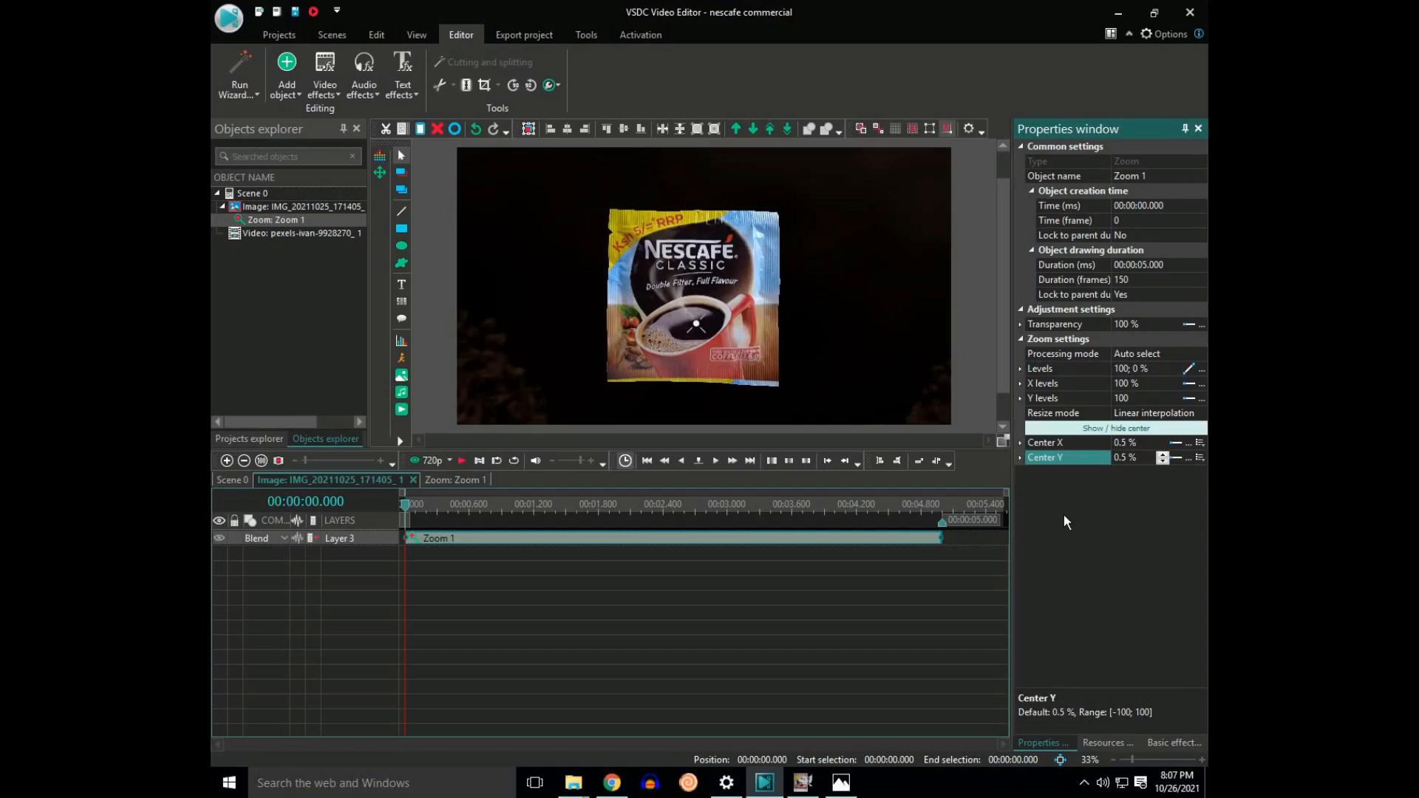
Step: Play back the scene to check how the sachet shrinks over the coffee bean footage
key(space)
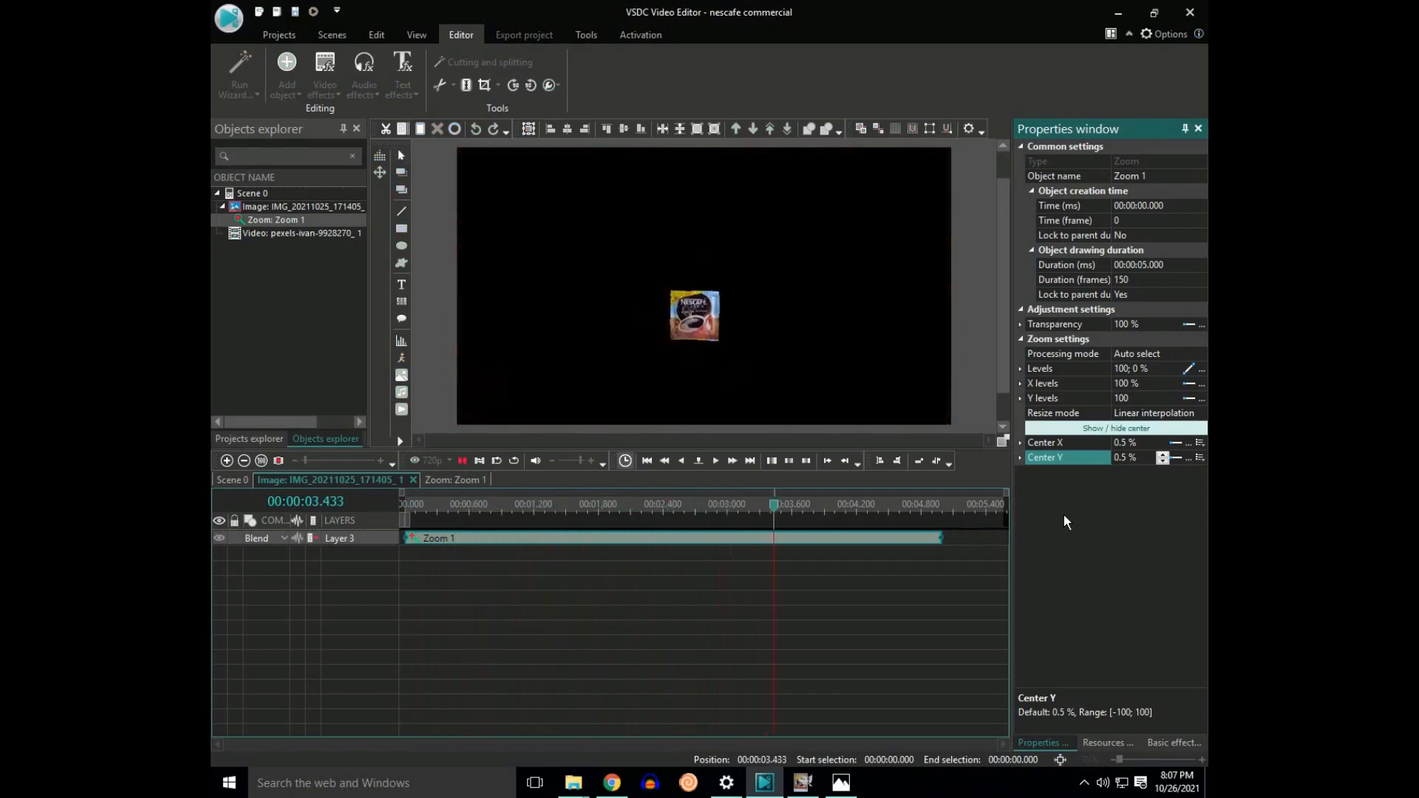
click(868, 510)
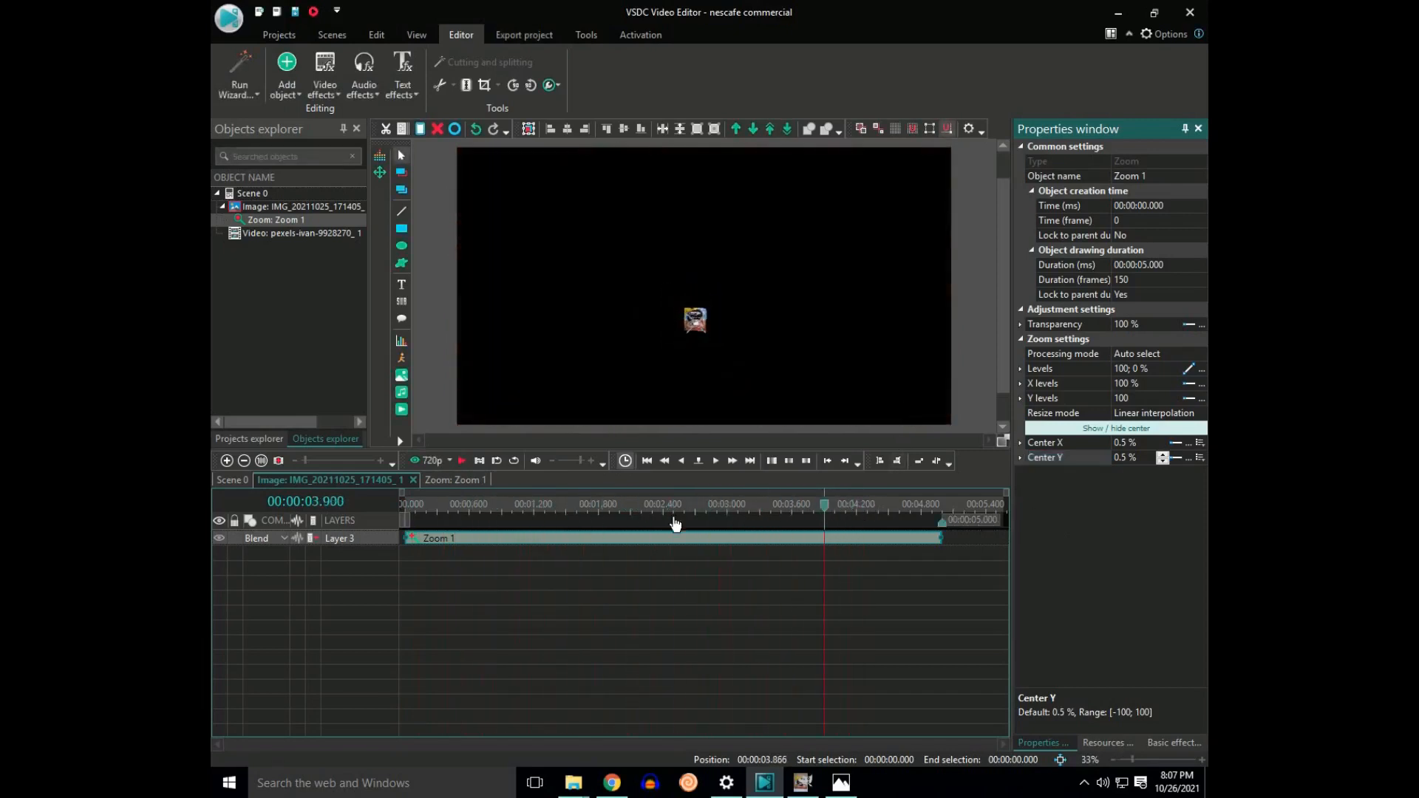
key(Home)
click(221, 482)
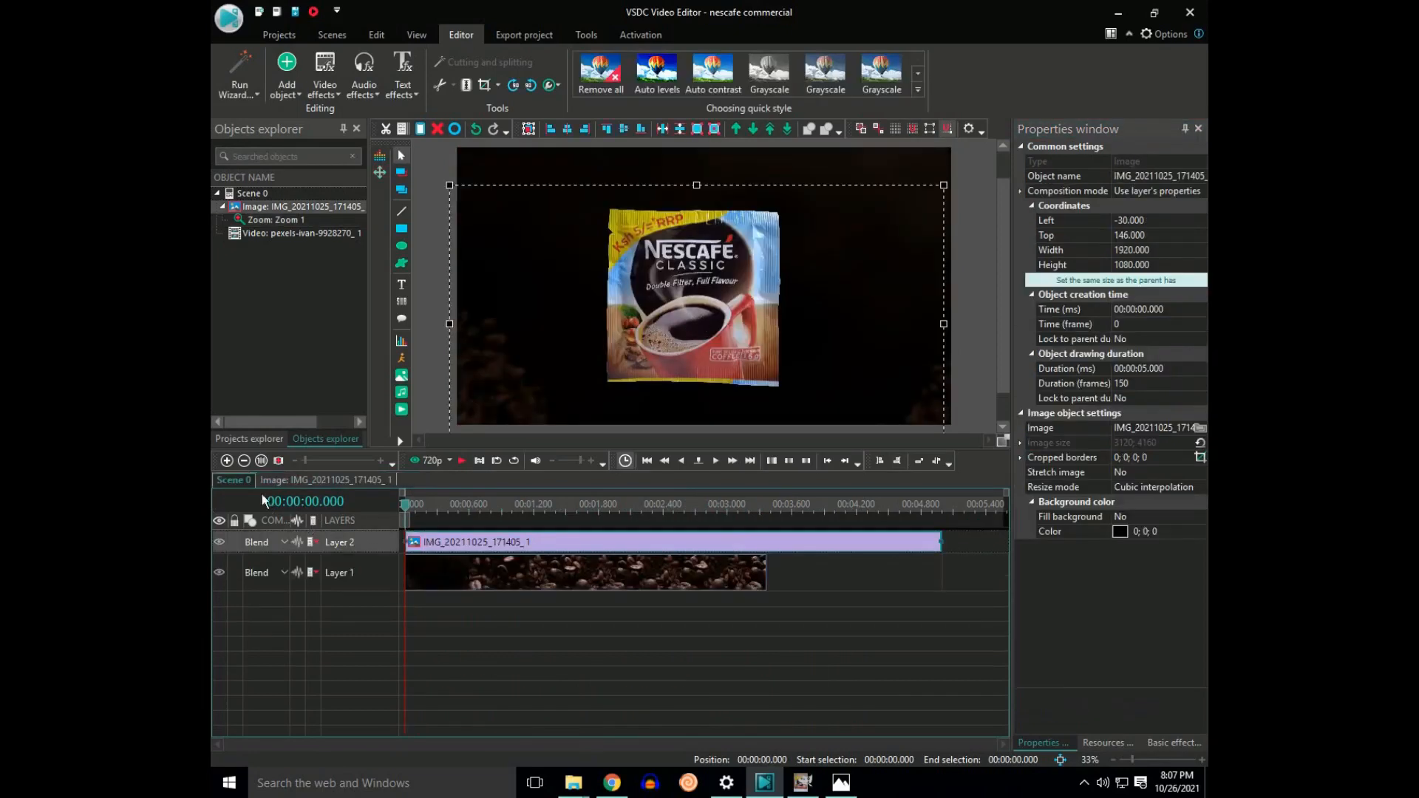
double_click(461, 545)
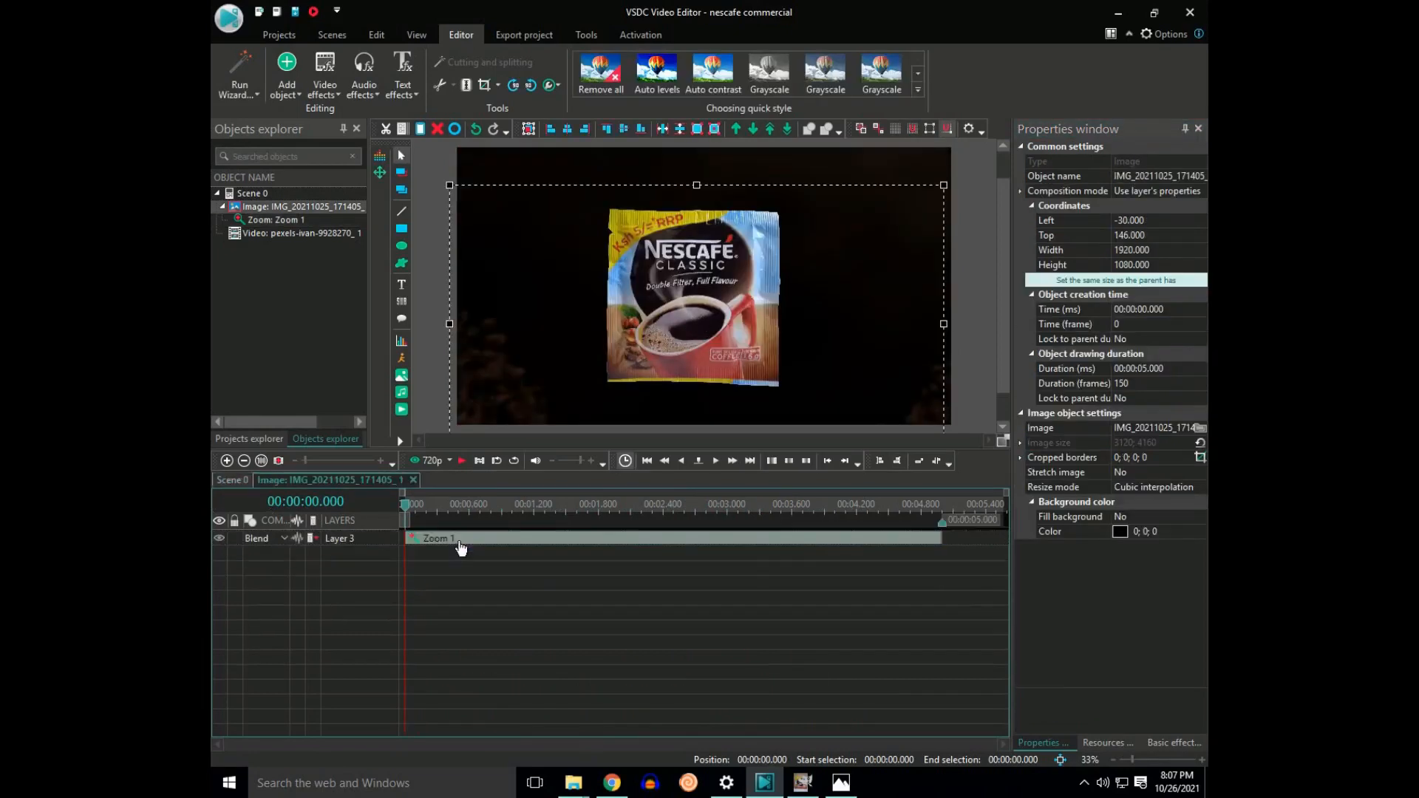
click(469, 509)
key(space)
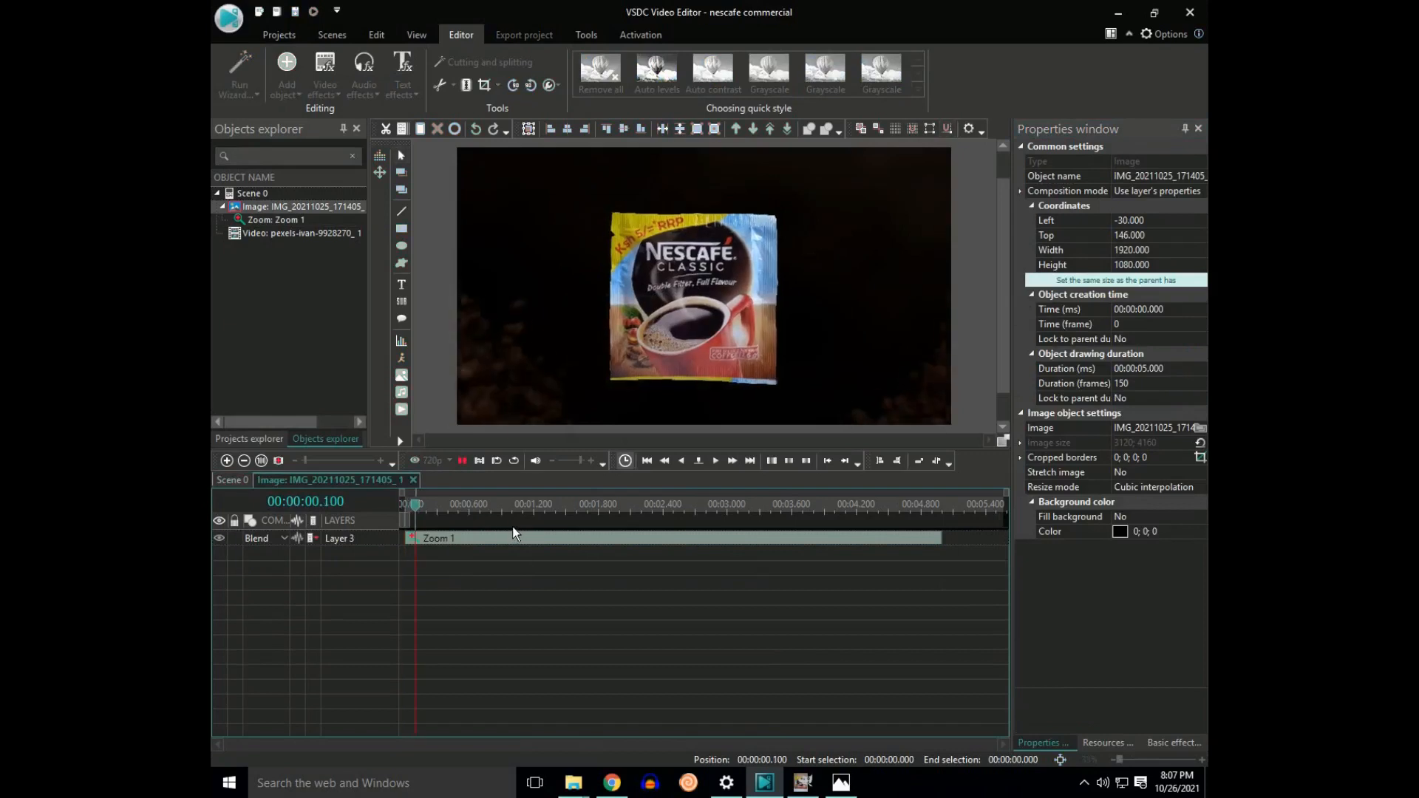
key(space)
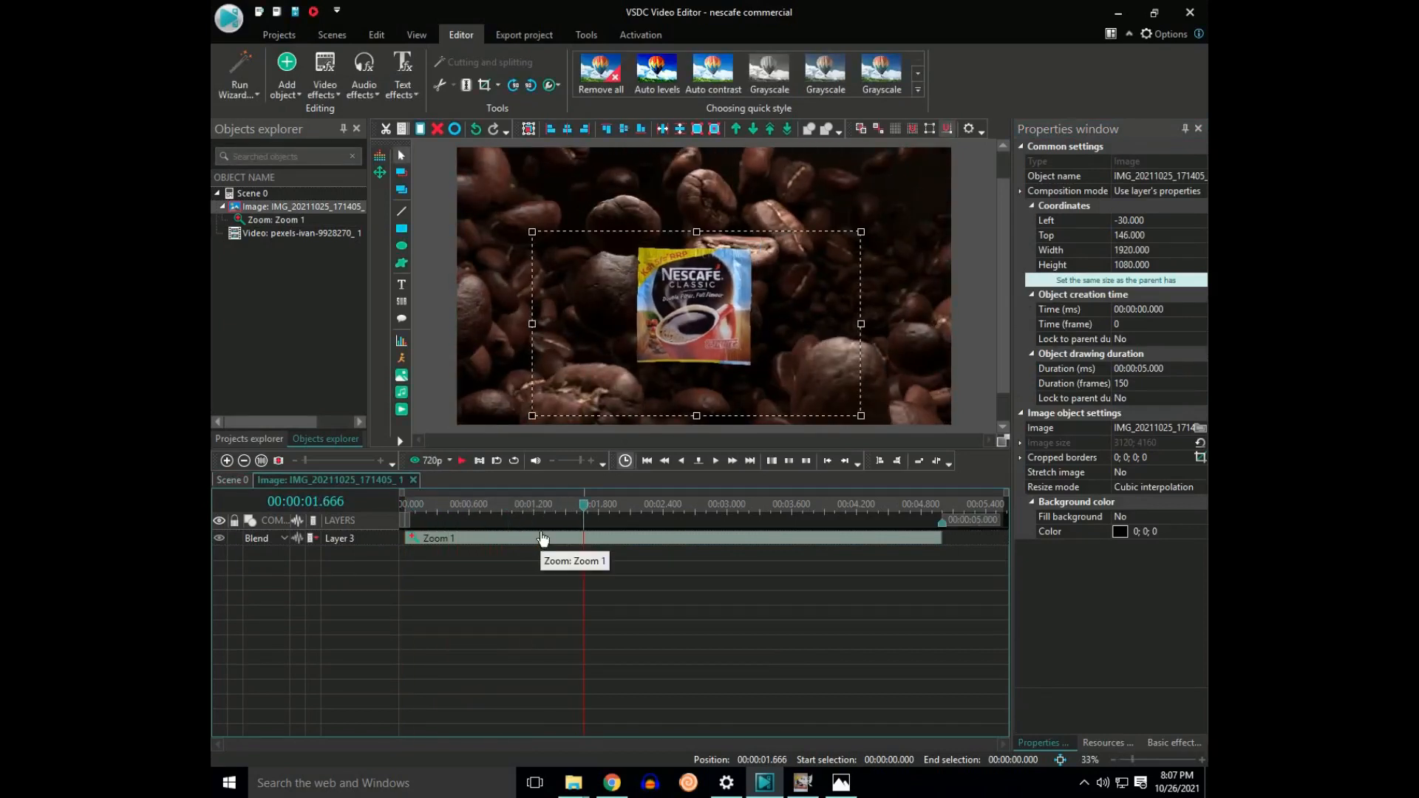
drag(579, 507, 383, 513)
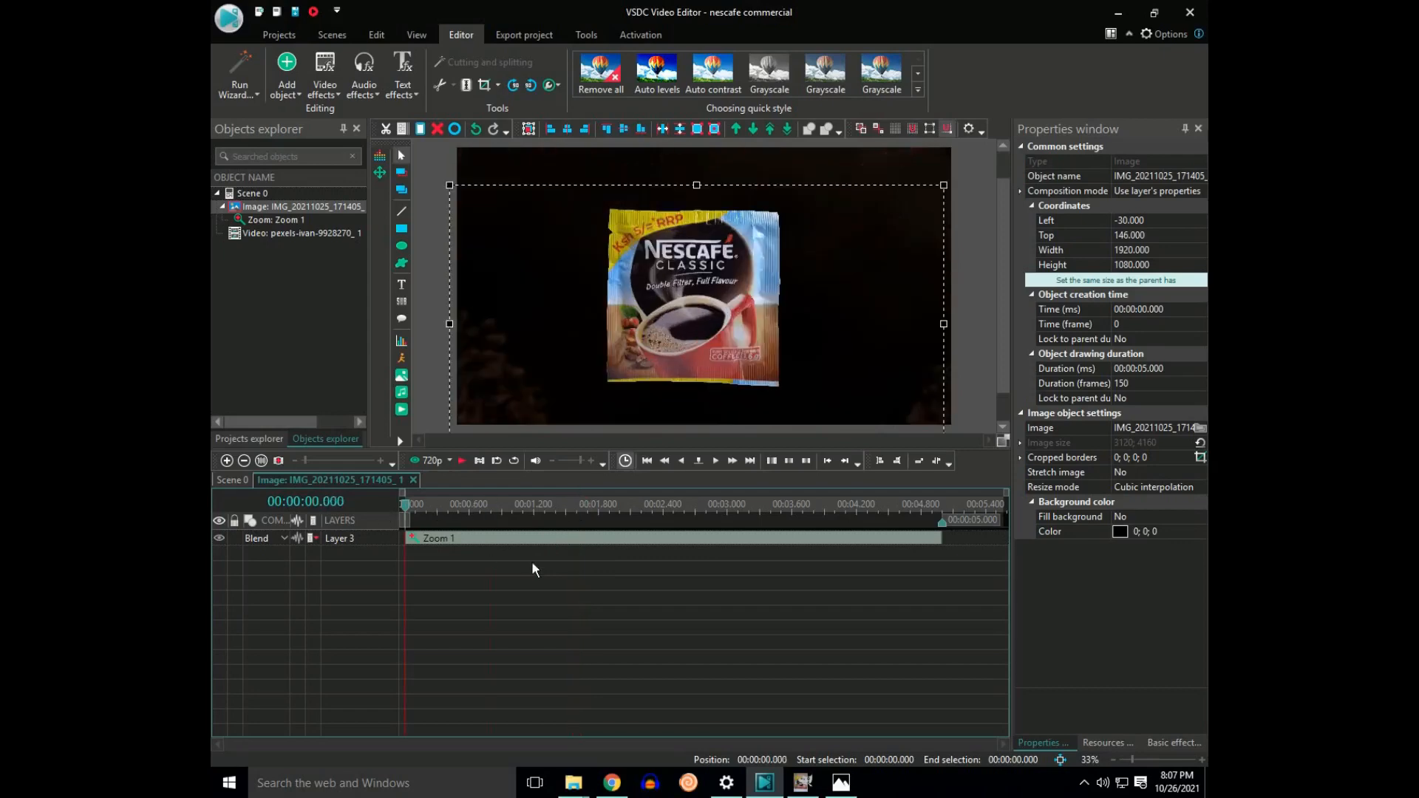
Step: Replay the opening in short stretches to find the moment the beans settle, pausing at 1.6 seconds
key(space)
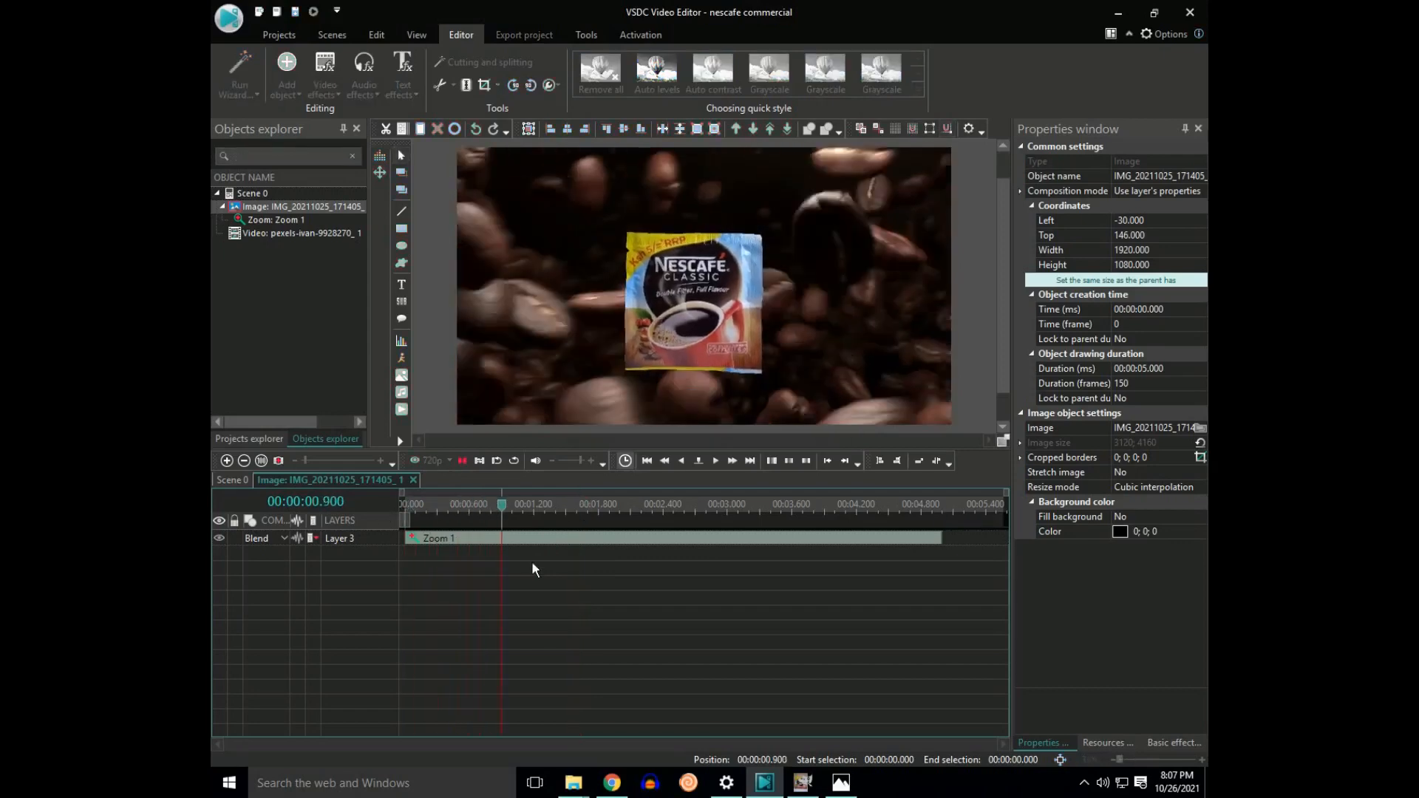
key(space)
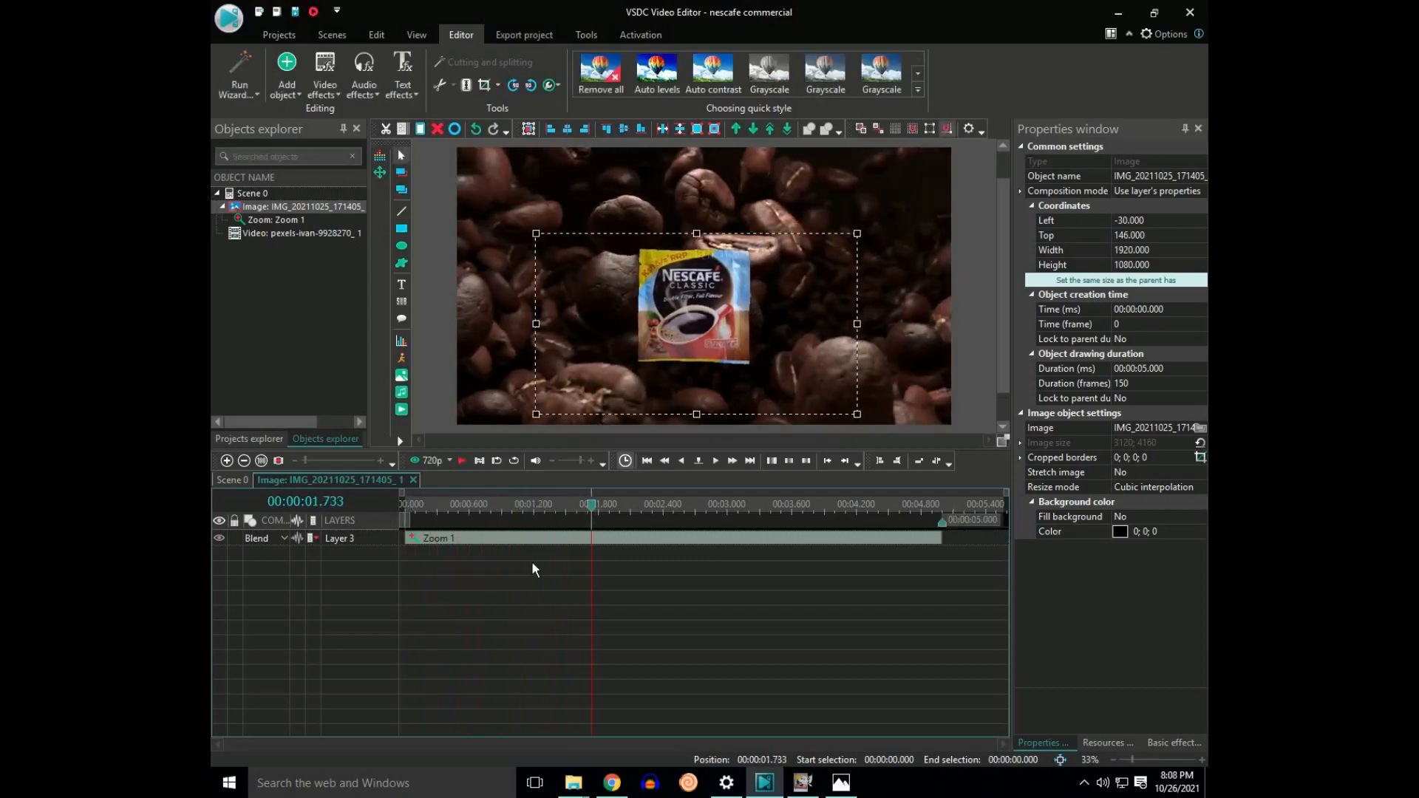
key(Left)
key(Left)
key(Left)
key(Left)
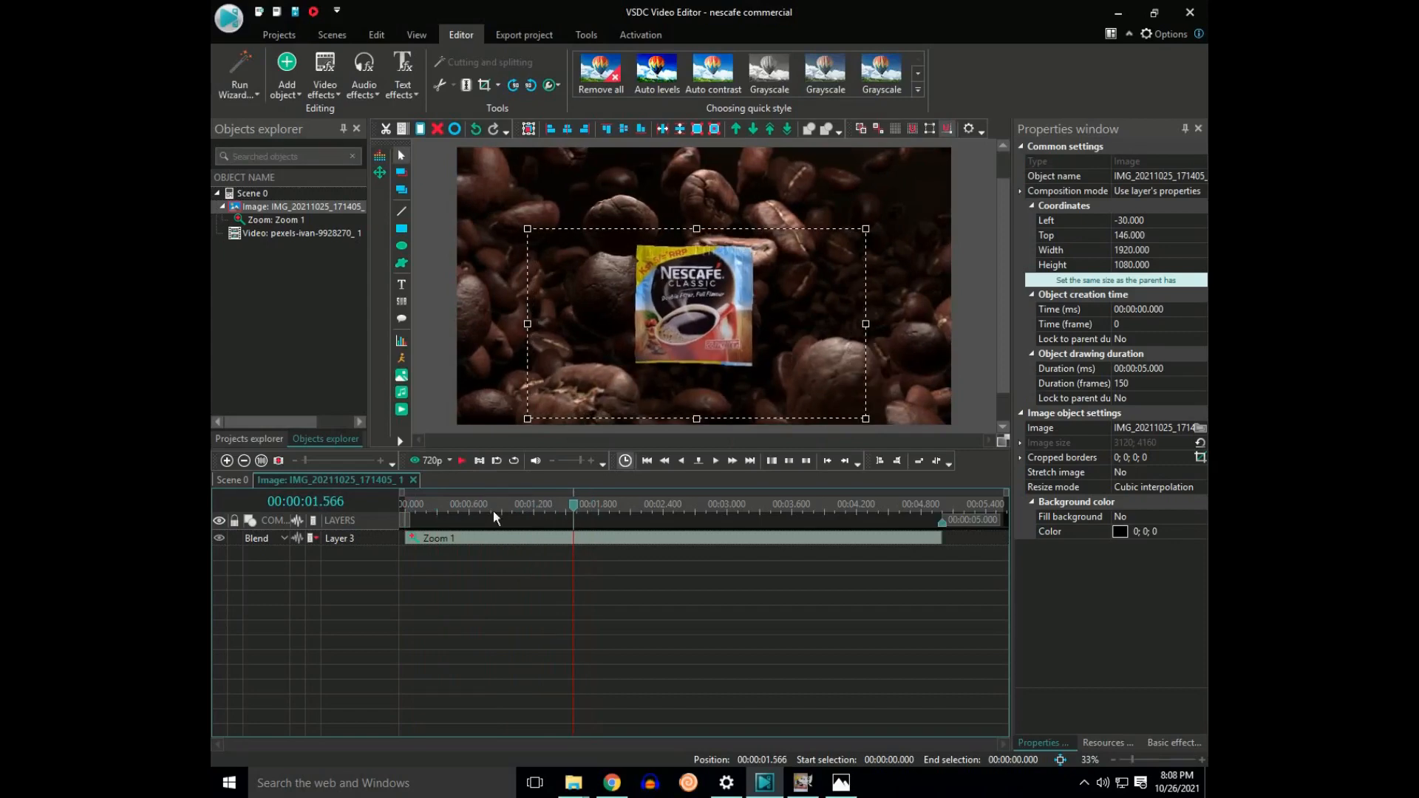
key(space)
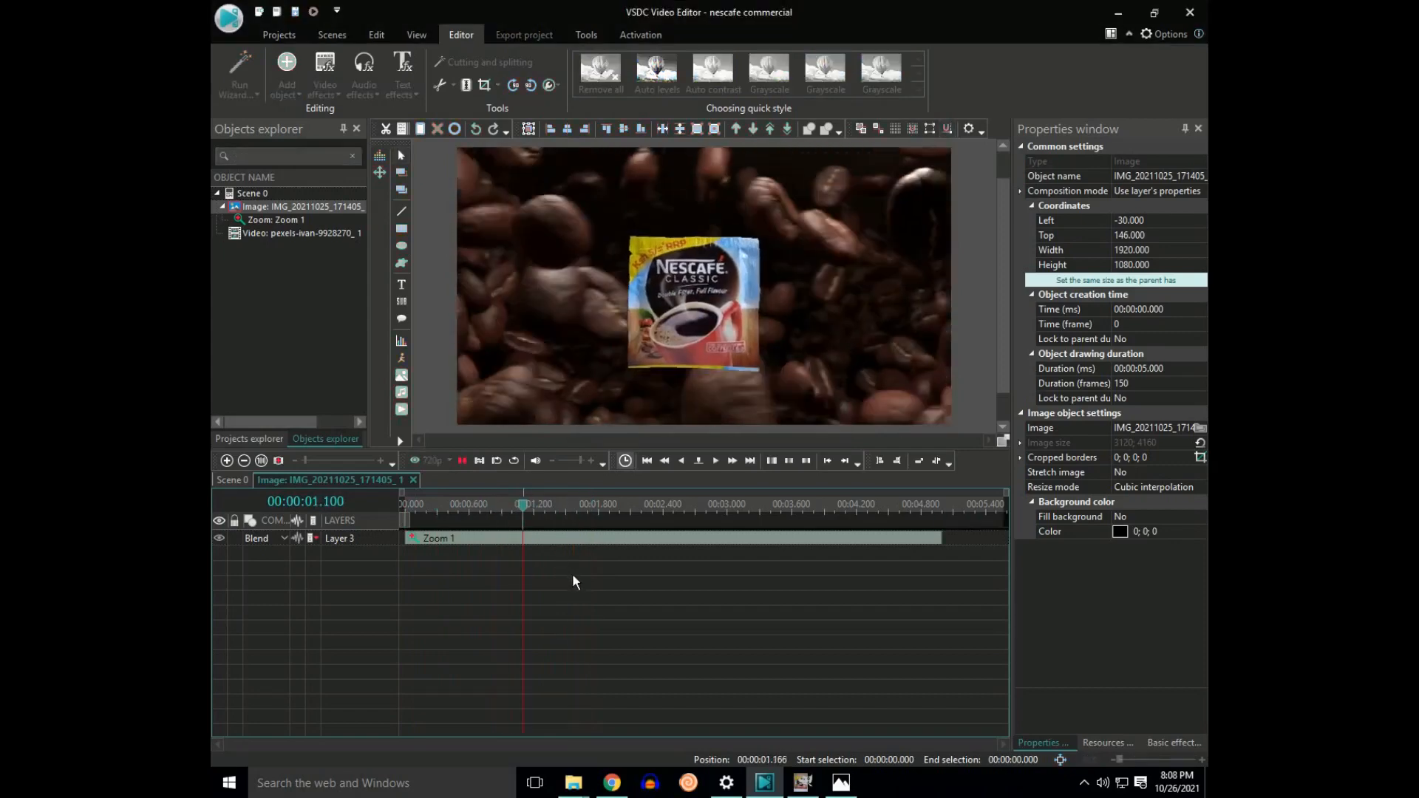
key(space)
key(space)
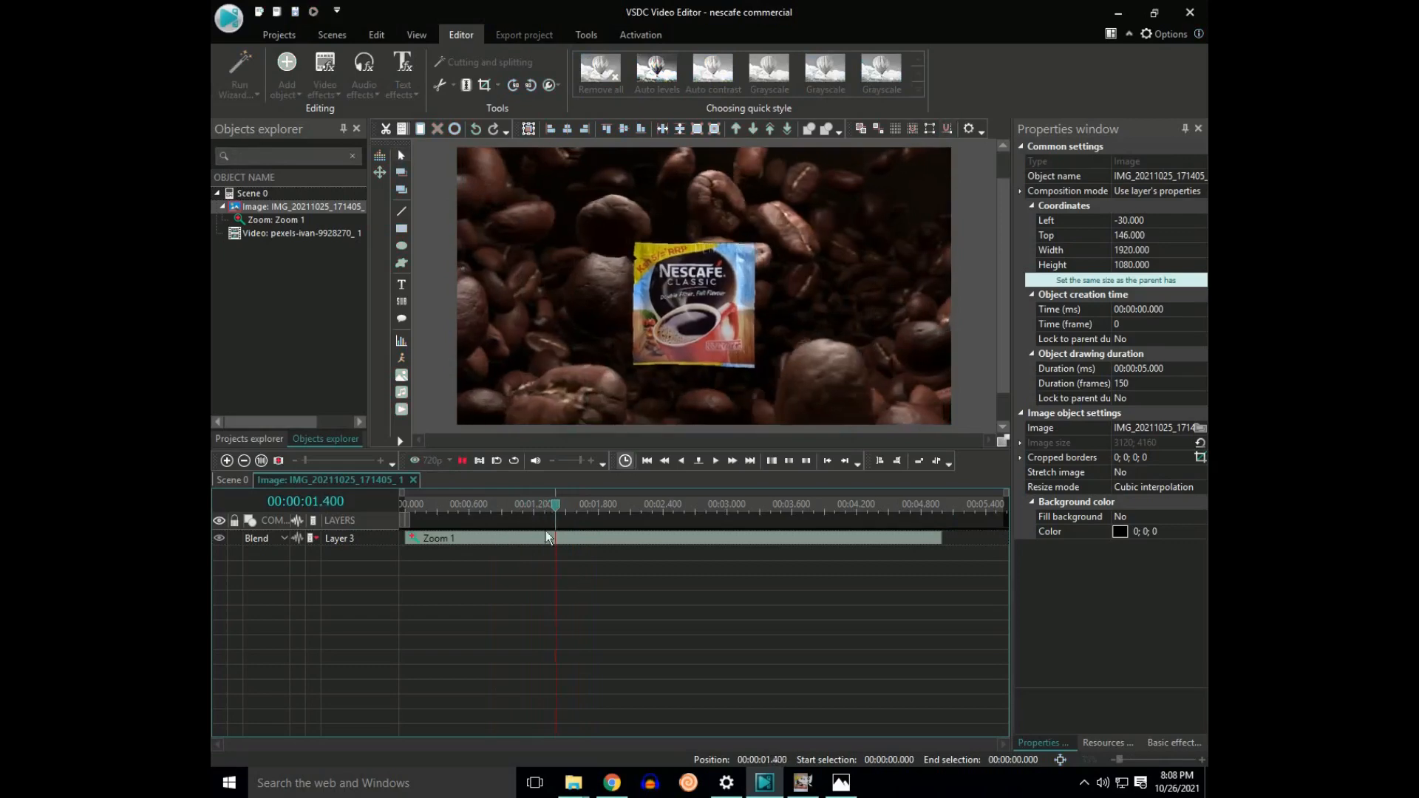
key(space)
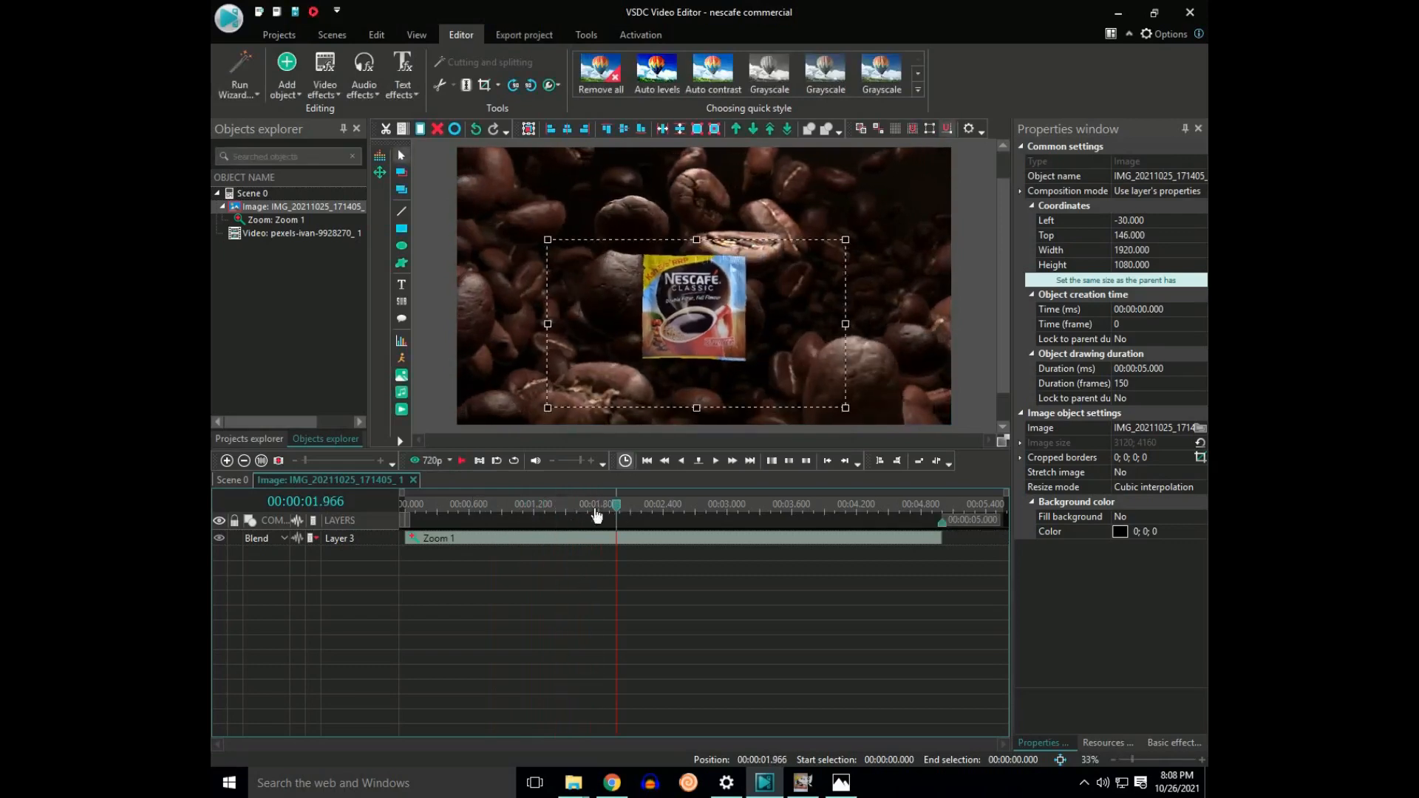
drag(597, 515, 404, 519)
key(space)
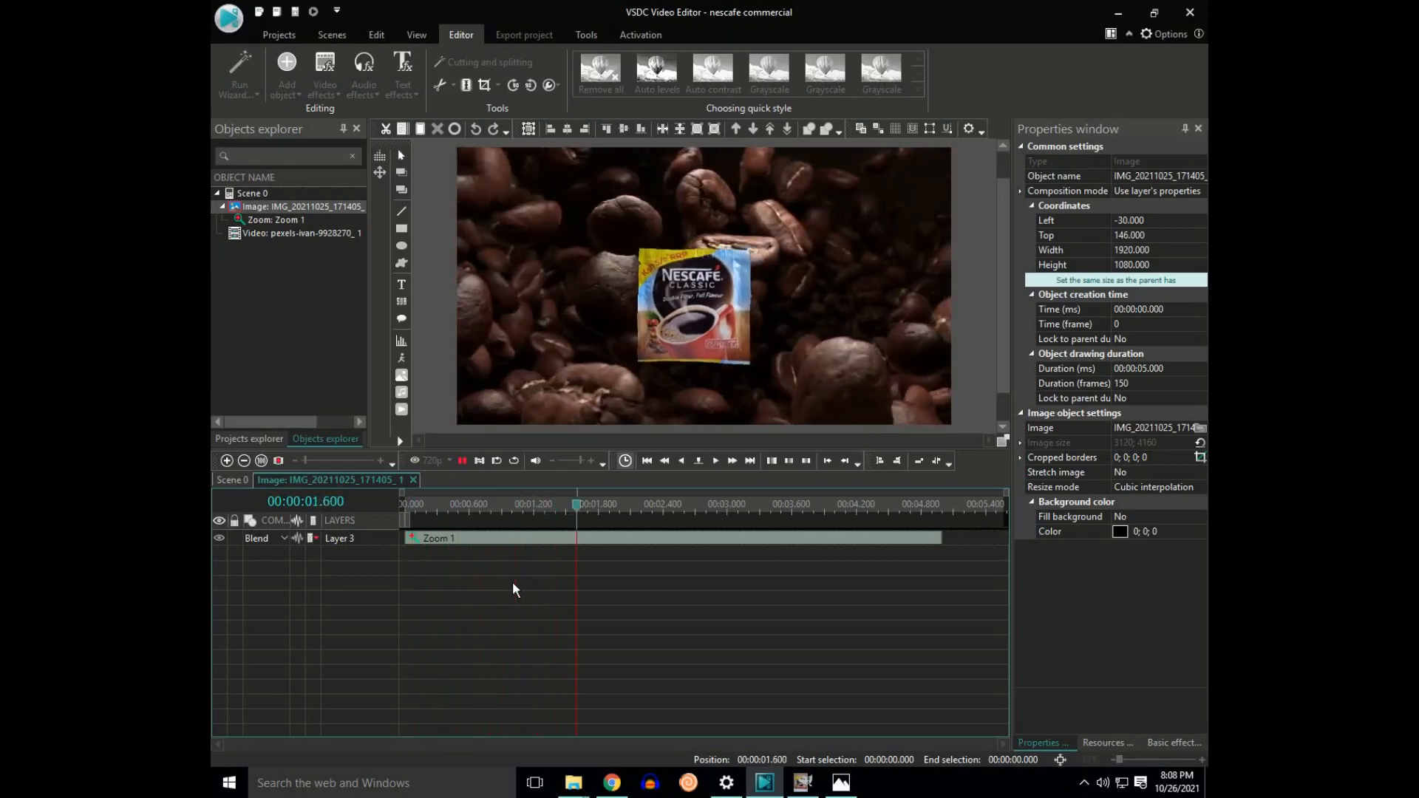
key(space)
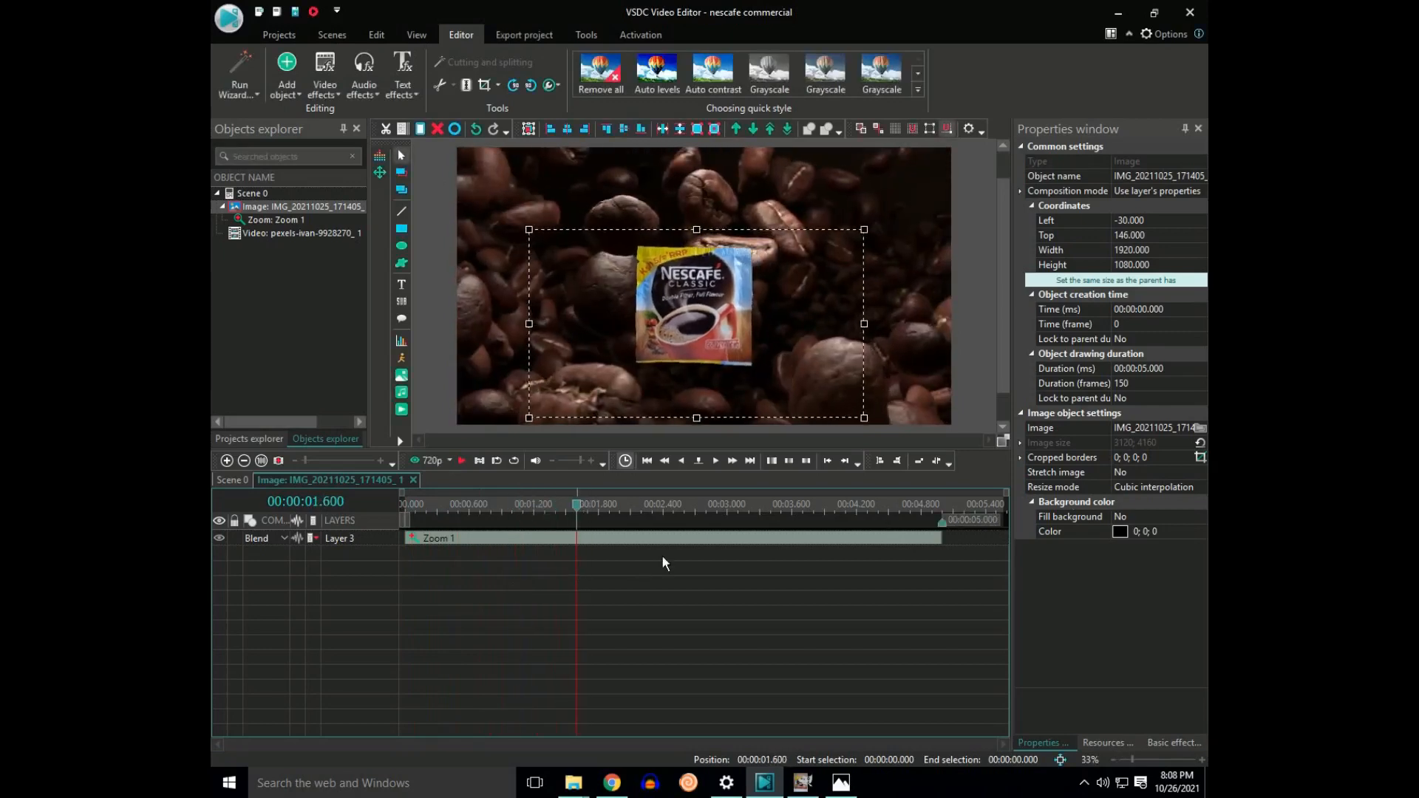
Step: Shorten the zoom effect on the sachet image so it ends at about 1.5 seconds
click(936, 539)
drag(940, 538, 587, 572)
drag(578, 512, 410, 510)
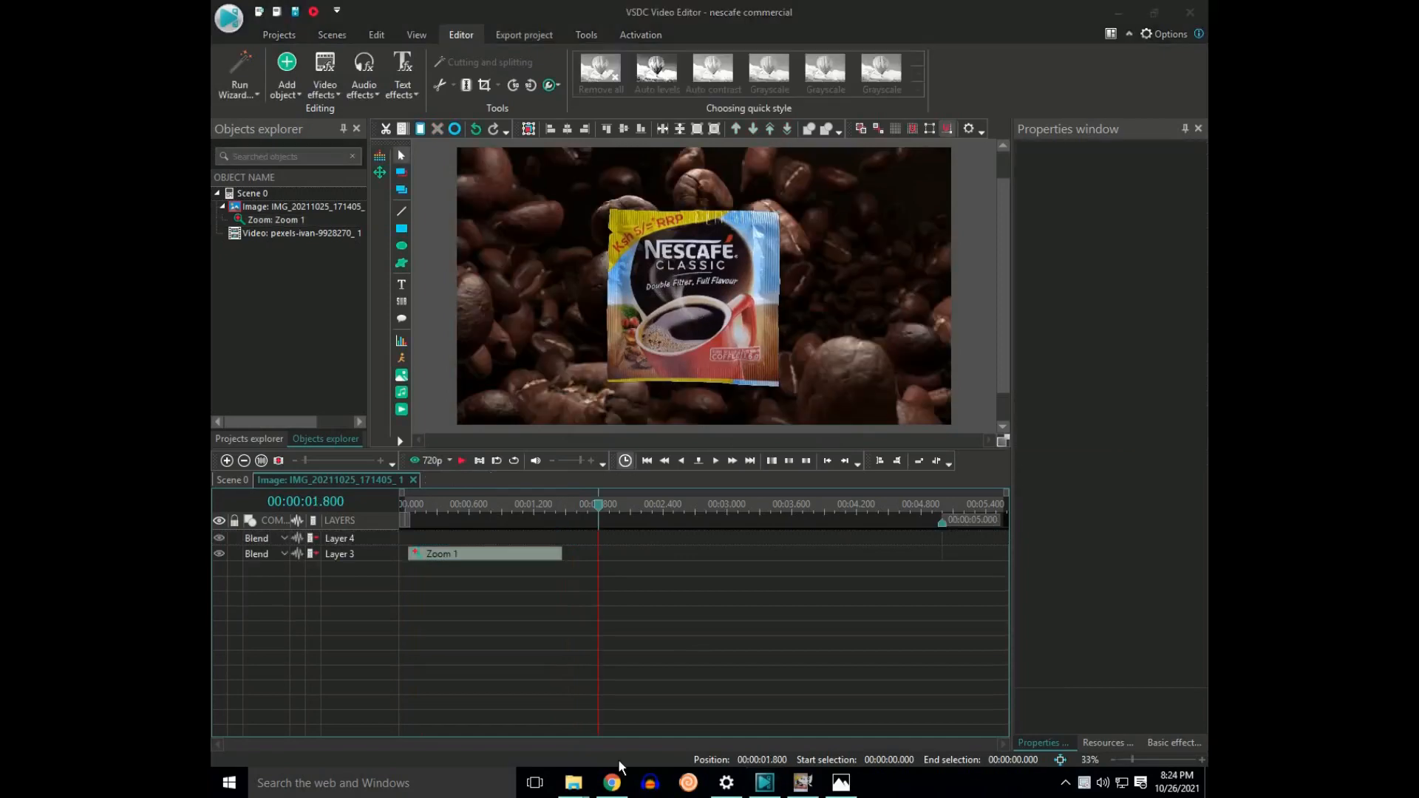
Step: Add a Shift transform effect to the sachet image from 1.8 seconds and trim its end to about 3.366 seconds
click(333, 88)
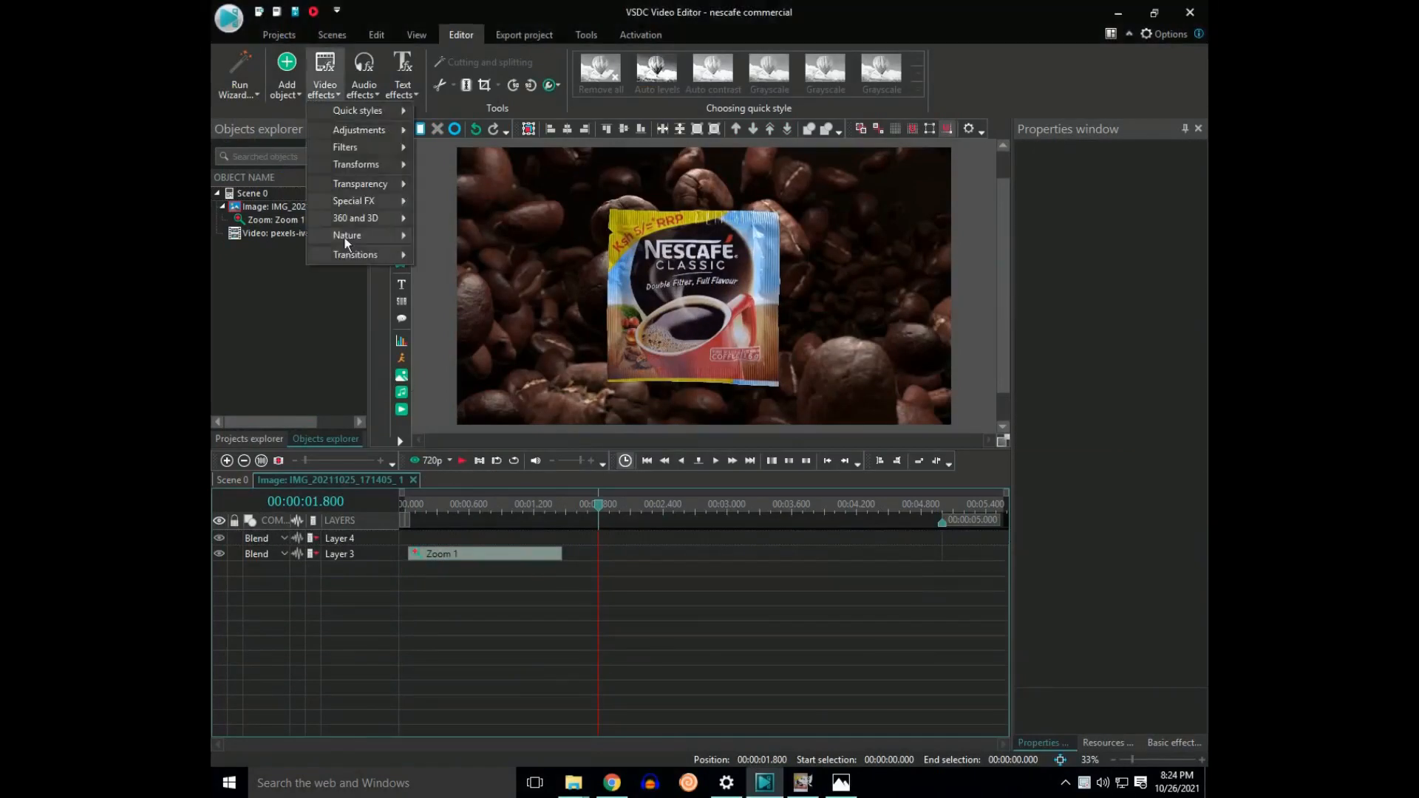
mouse_move(355, 165)
click(459, 255)
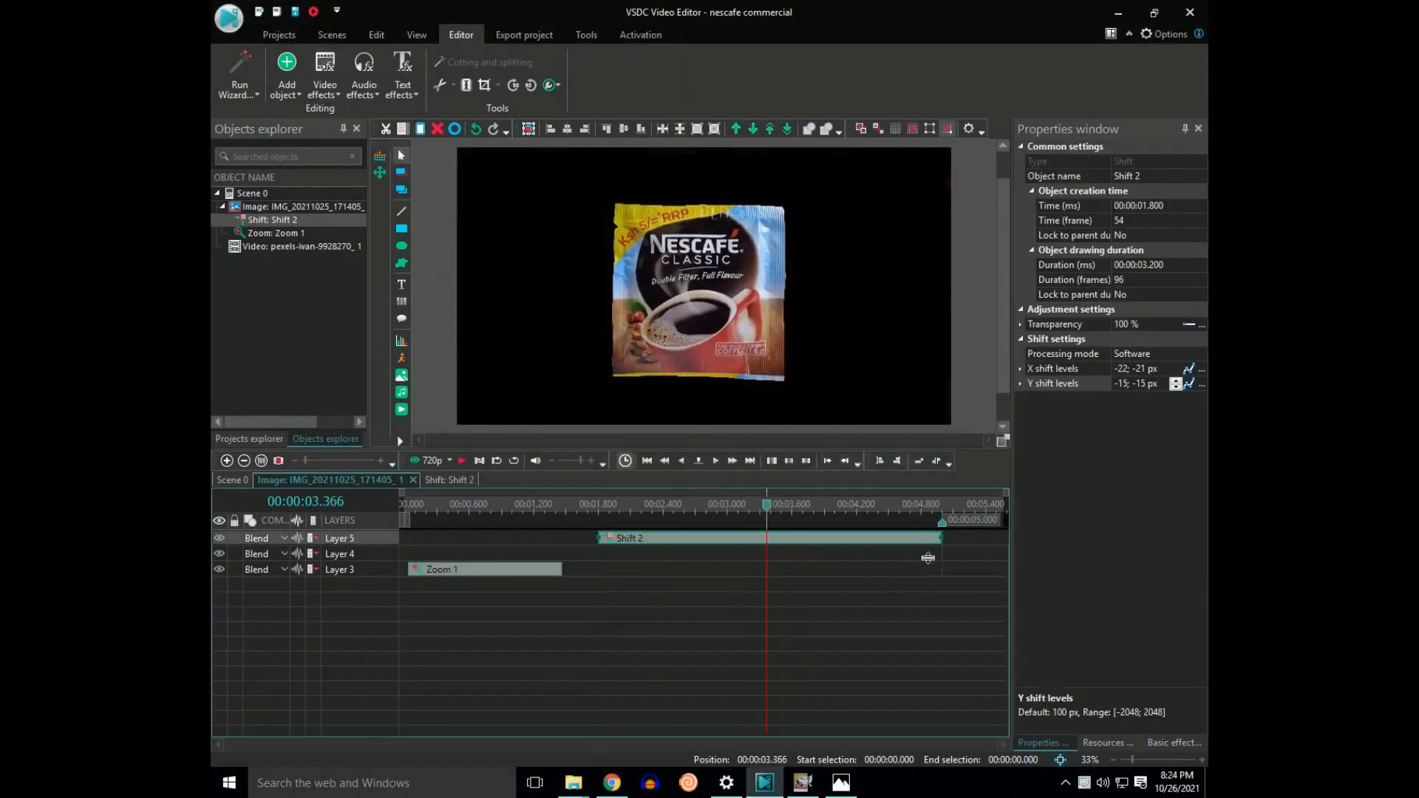
drag(941, 538, 765, 538)
Step: Apply an oscillating curve template to the X shift levels with the values -22 and 22
click(1188, 369)
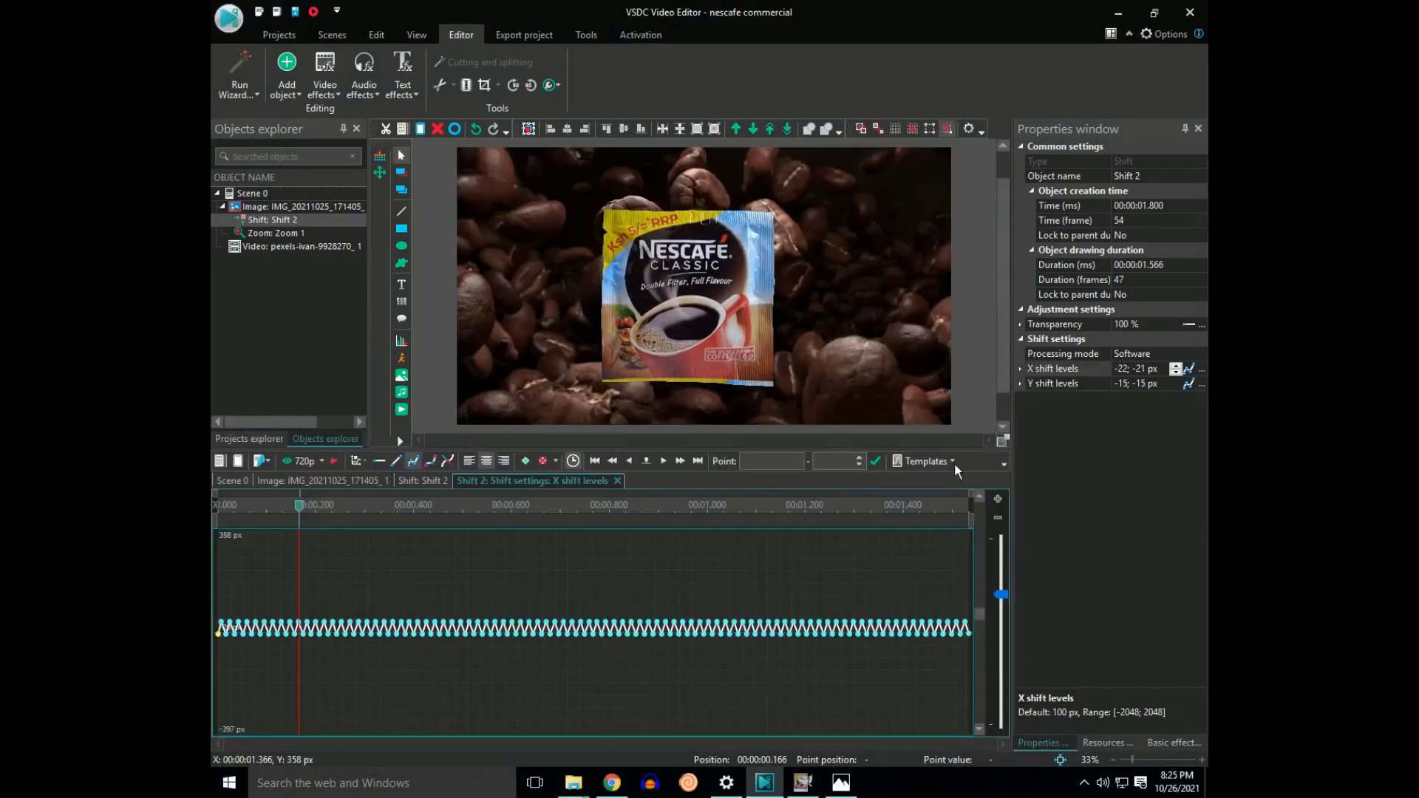
click(953, 463)
click(961, 333)
text(-22)
key(Tab)
text(22)
key(Tab)
key(Return)
Step: Apply an oscillating curve template to the Y shift levels with a value of 200
click(1189, 383)
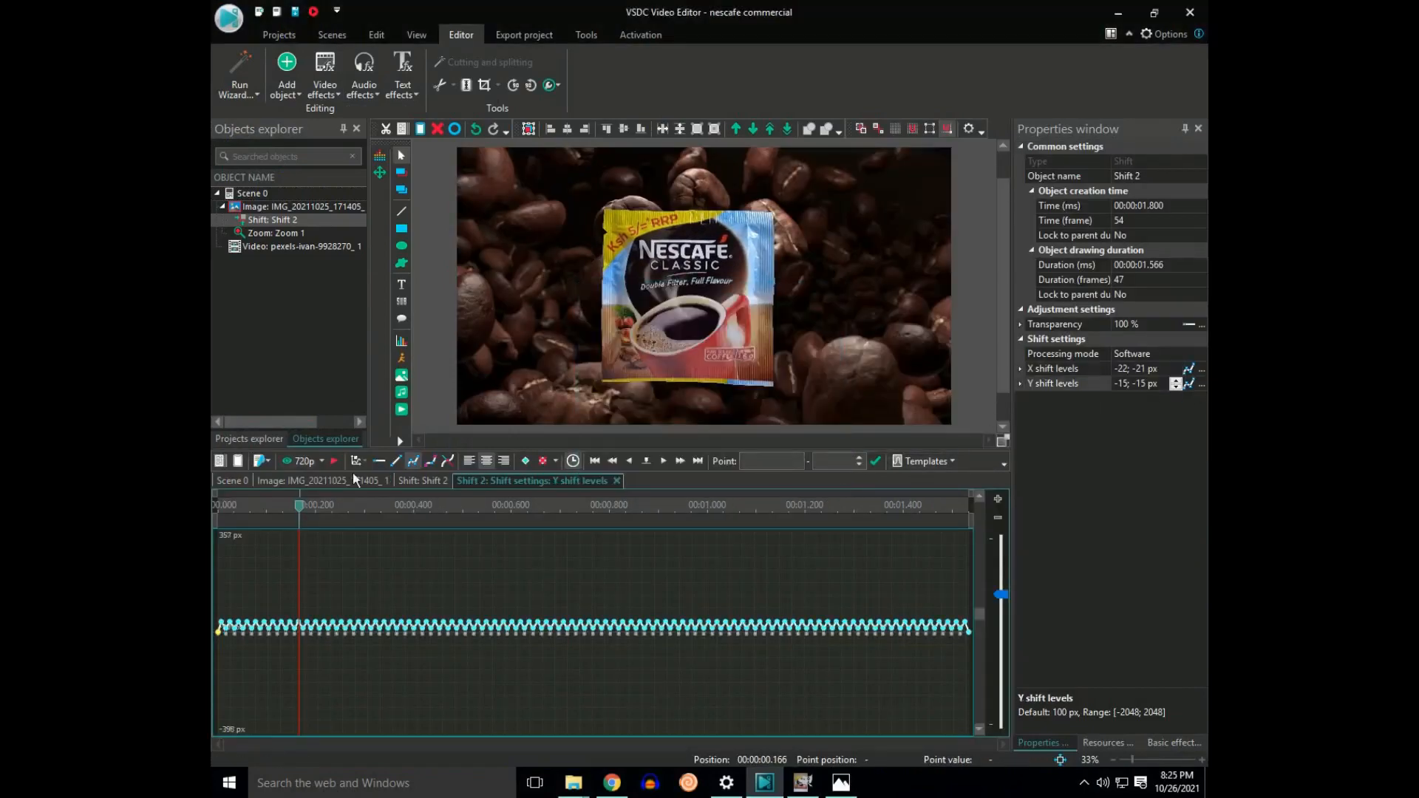
click(355, 480)
click(518, 481)
click(930, 461)
click(961, 332)
double_click(751, 367)
text(200)
click(728, 462)
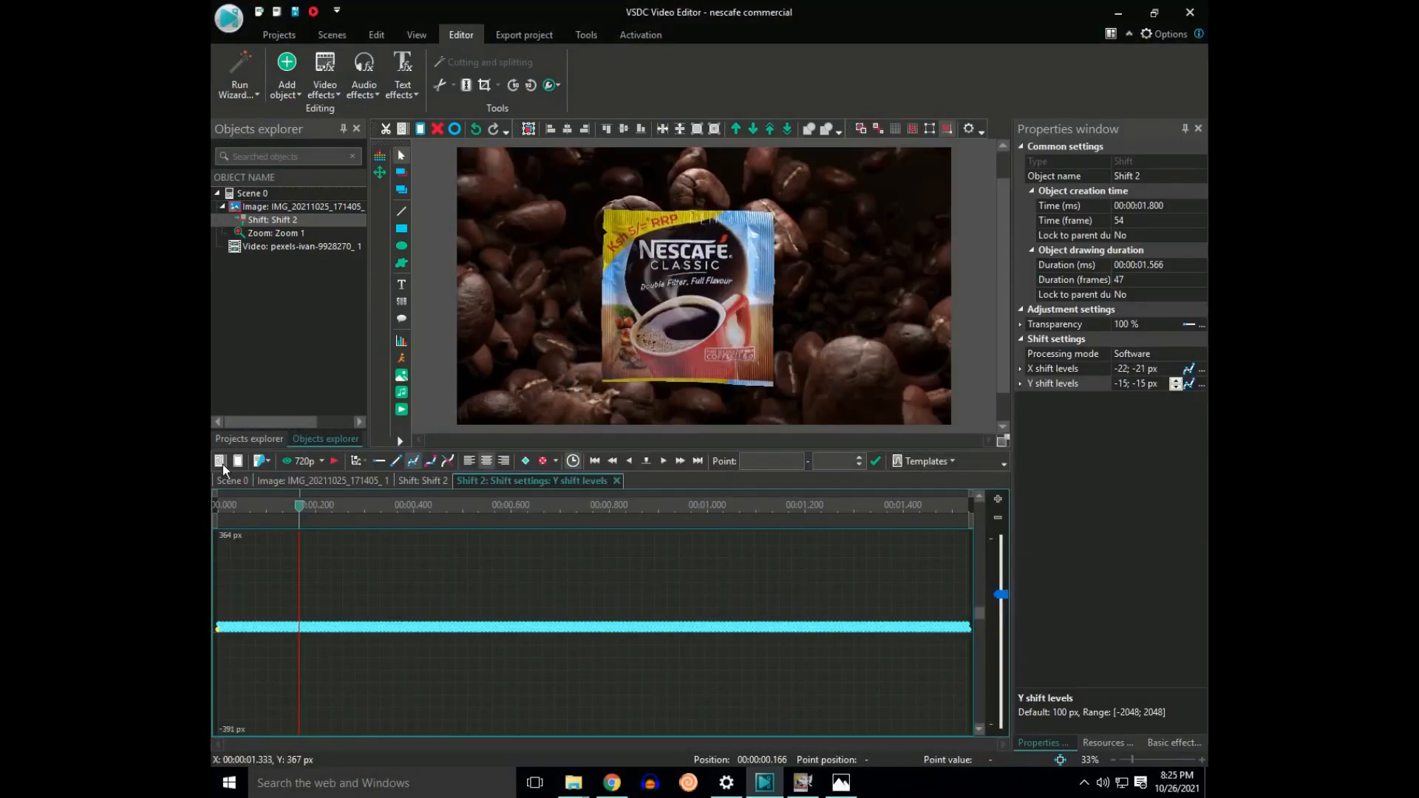
Step: Play back the sachet image's shift effect to check its shaking, and return to the start of the timeline
click(323, 481)
click(583, 504)
key(space)
key(space)
key(space)
key(space)
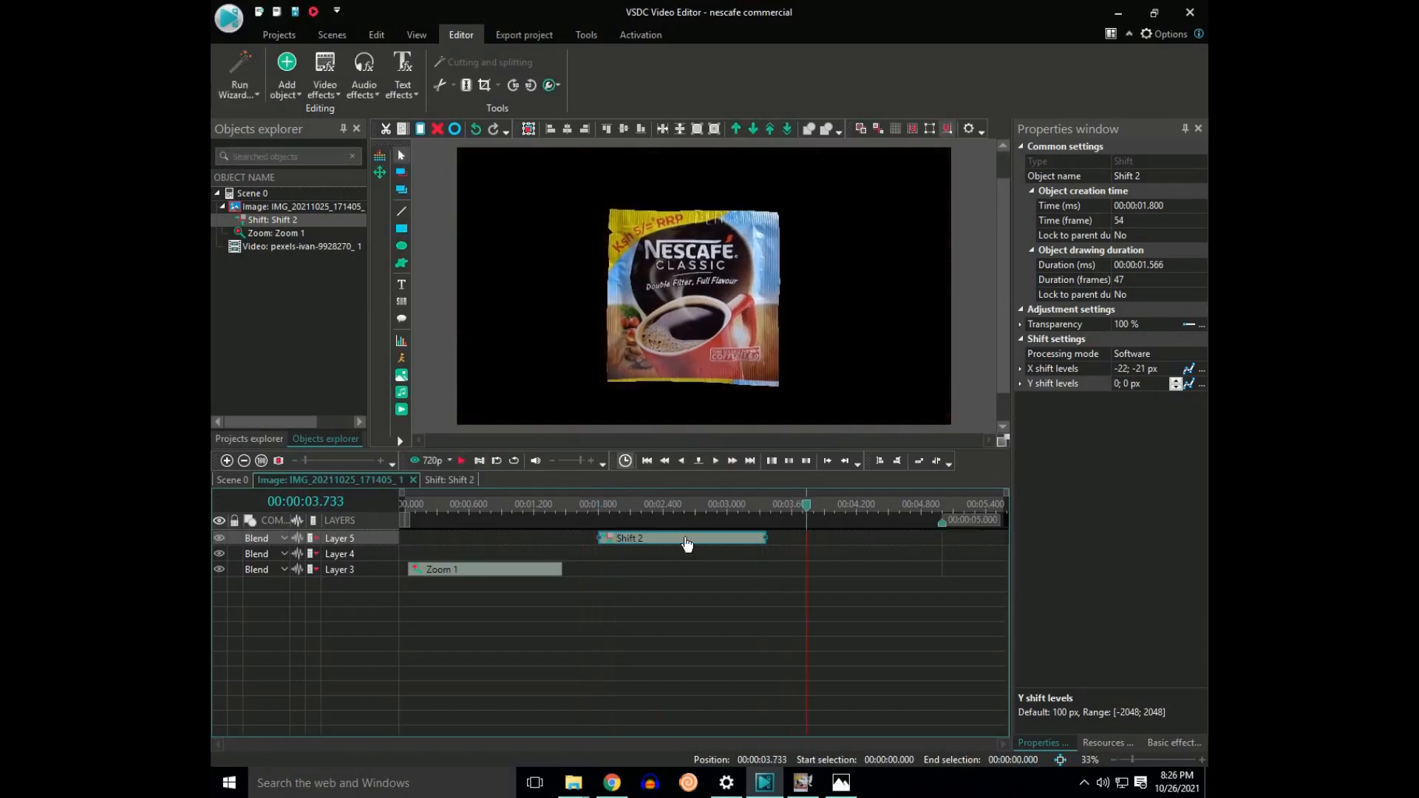
click(774, 510)
click(405, 507)
click(544, 512)
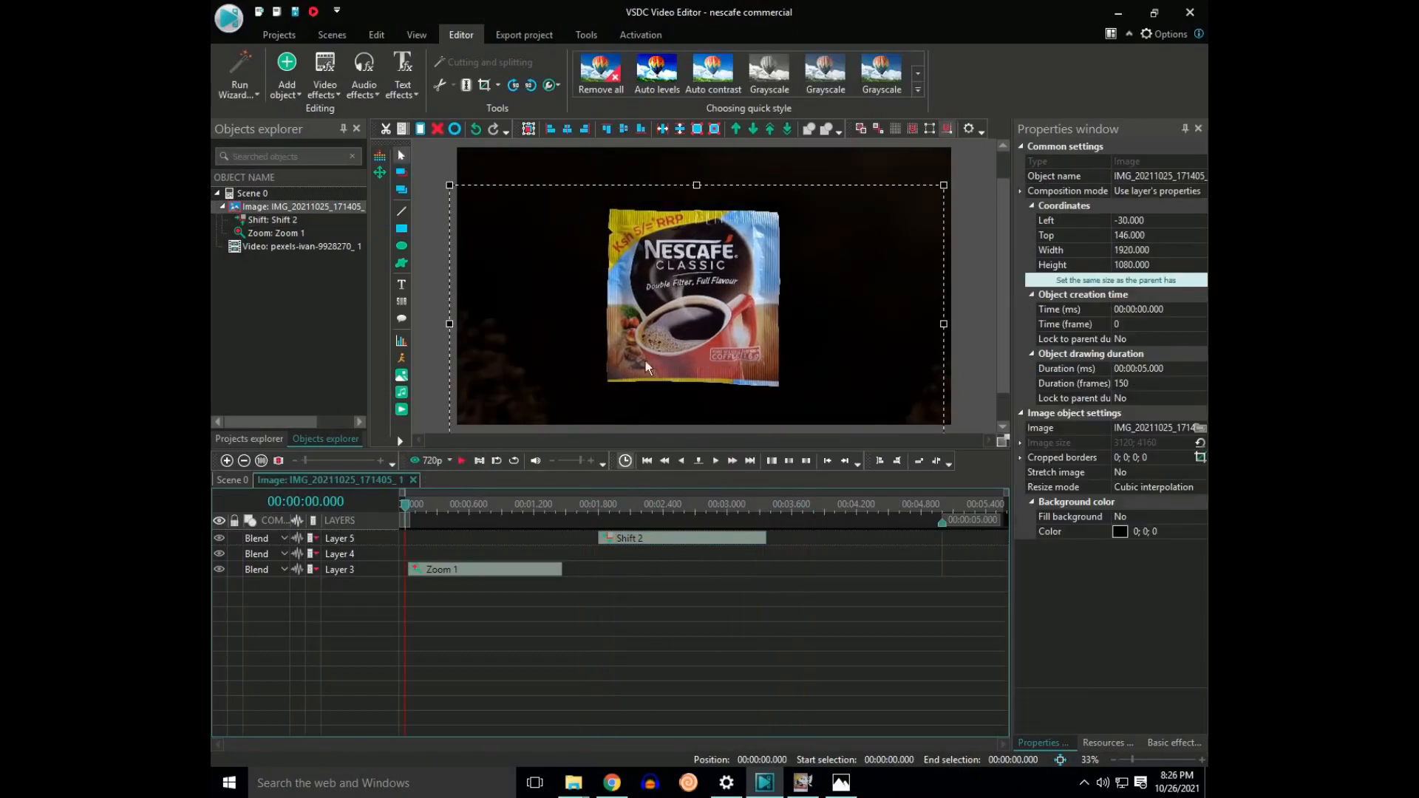
Step: Add a Shadow special effect to the sachet image for its full duration
click(329, 89)
mouse_move(359, 164)
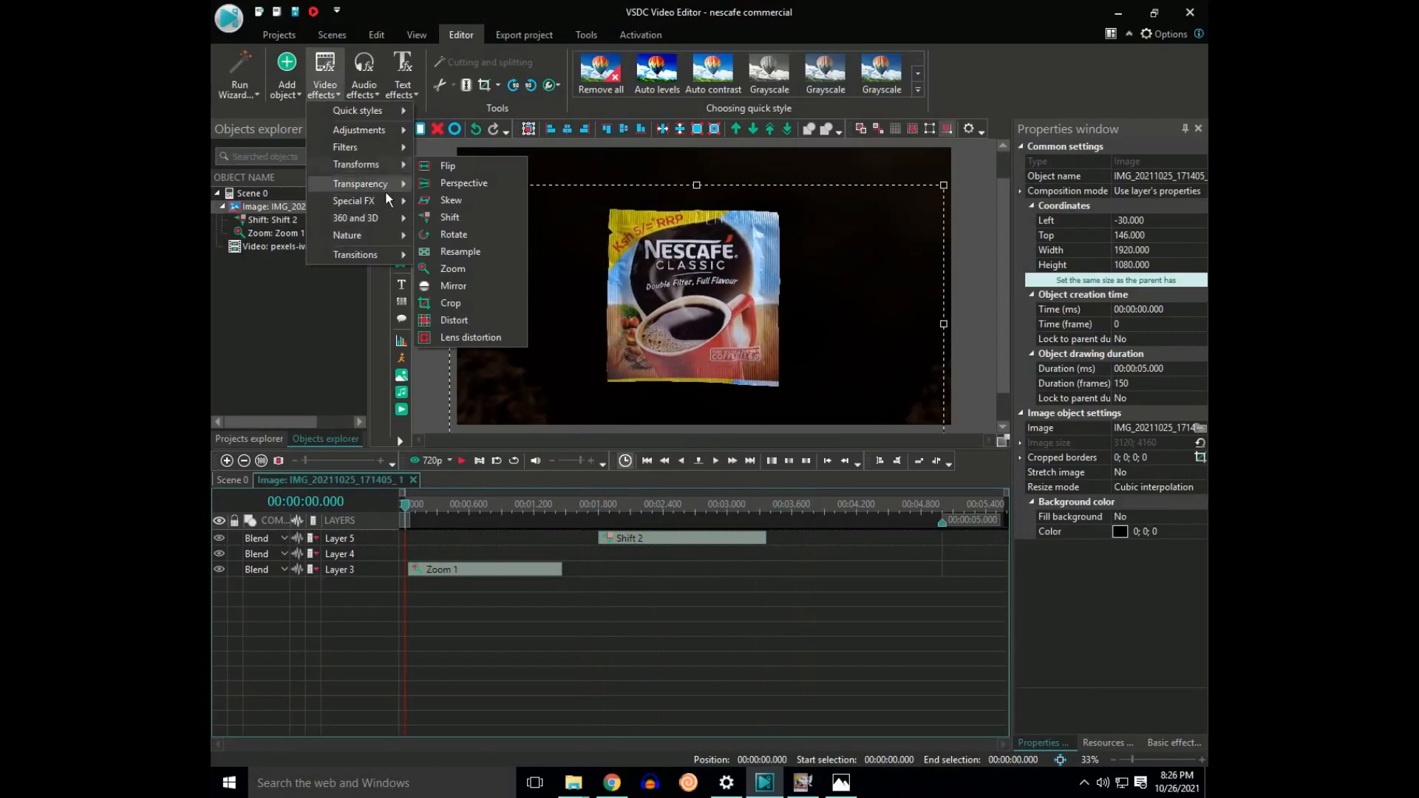
click(263, 81)
click(326, 89)
mouse_move(358, 222)
click(439, 369)
click(853, 465)
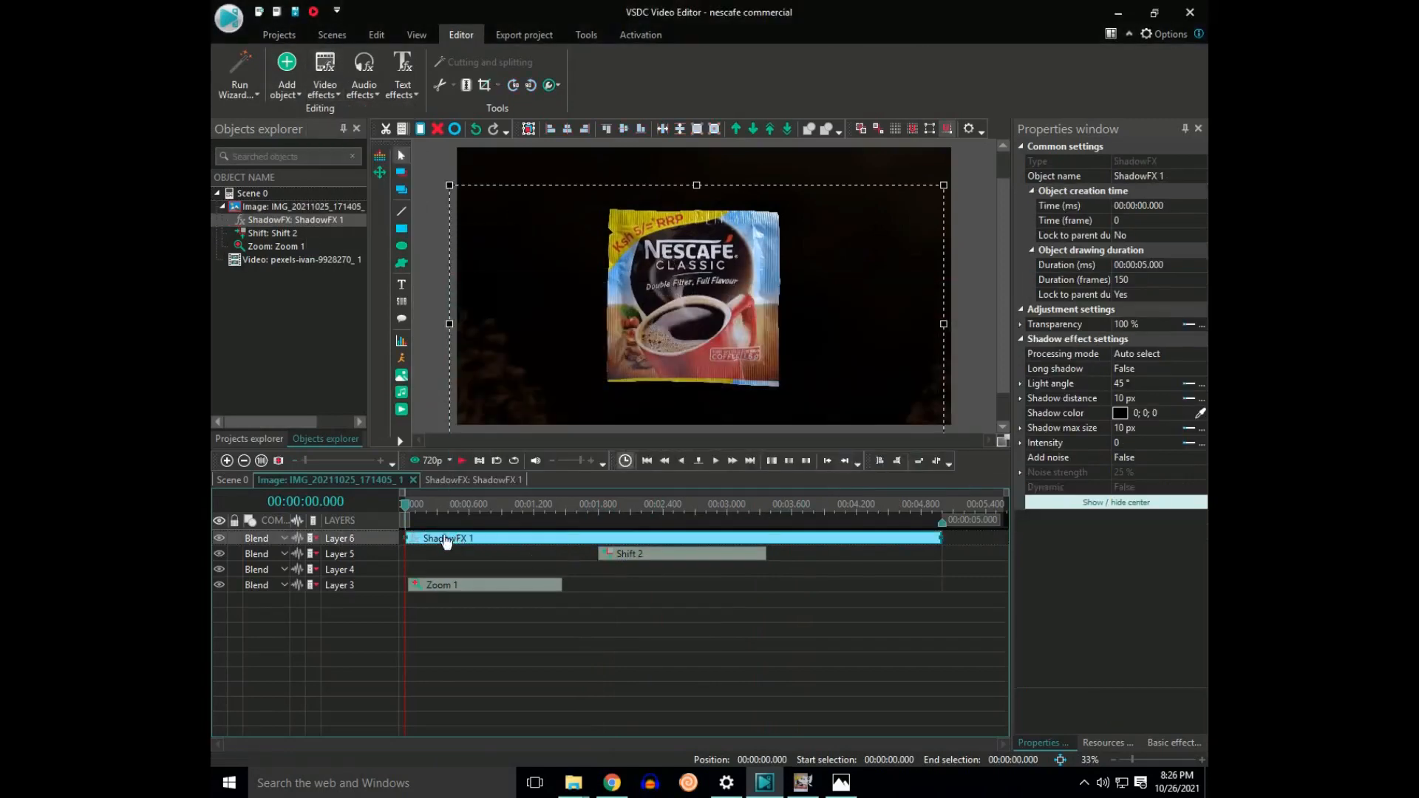
Step: Preview from the timeline start and sample a brown shadow colour (112; 63; 48) from the sachet picture
key(space)
key(space)
click(405, 507)
click(1201, 417)
click(765, 356)
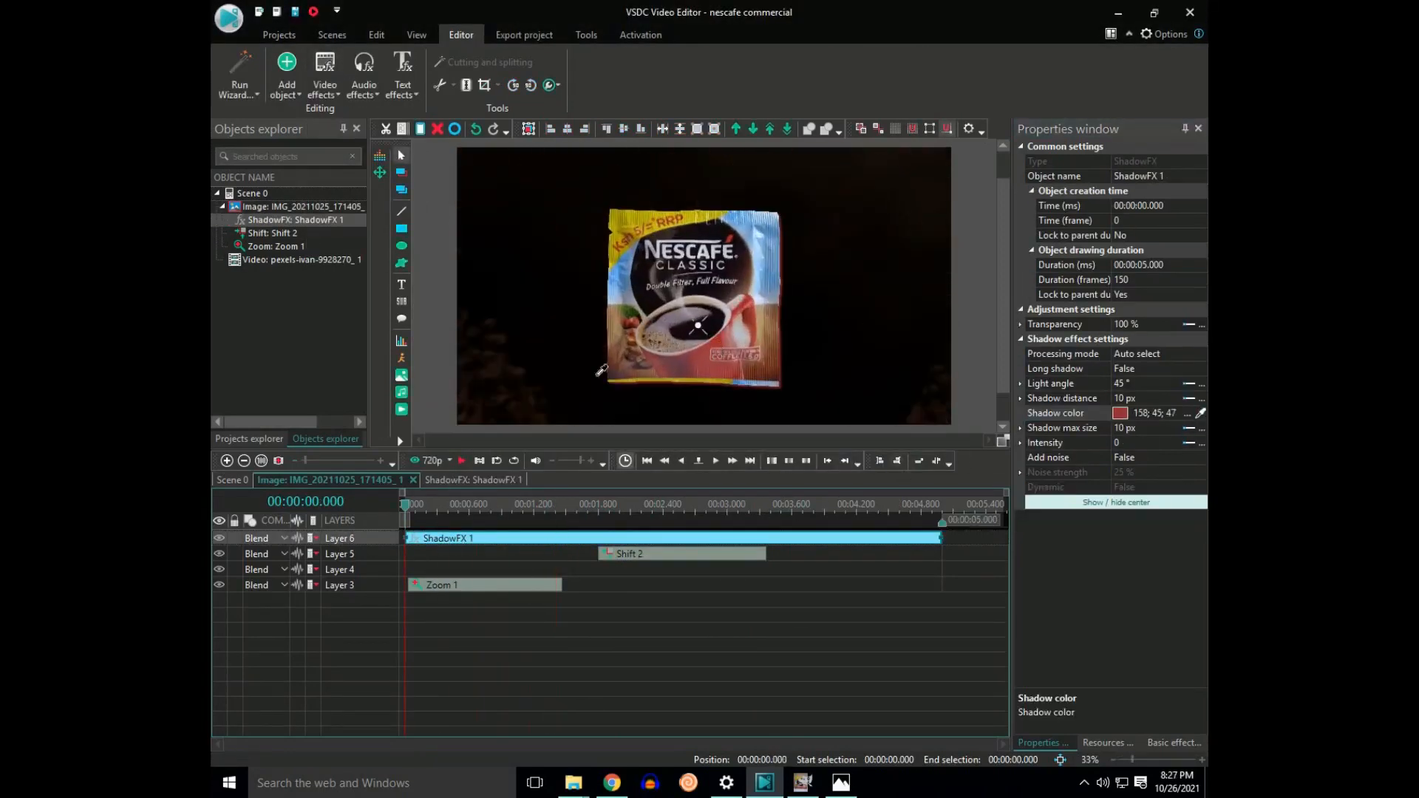
Step: Reposition the shadow's centre to a light angle of about 305° and a distance of about 11 px, undoing excess moves
click(872, 538)
drag(698, 325, 680, 328)
drag(682, 330, 662, 344)
click(476, 132)
click(476, 132)
click(476, 131)
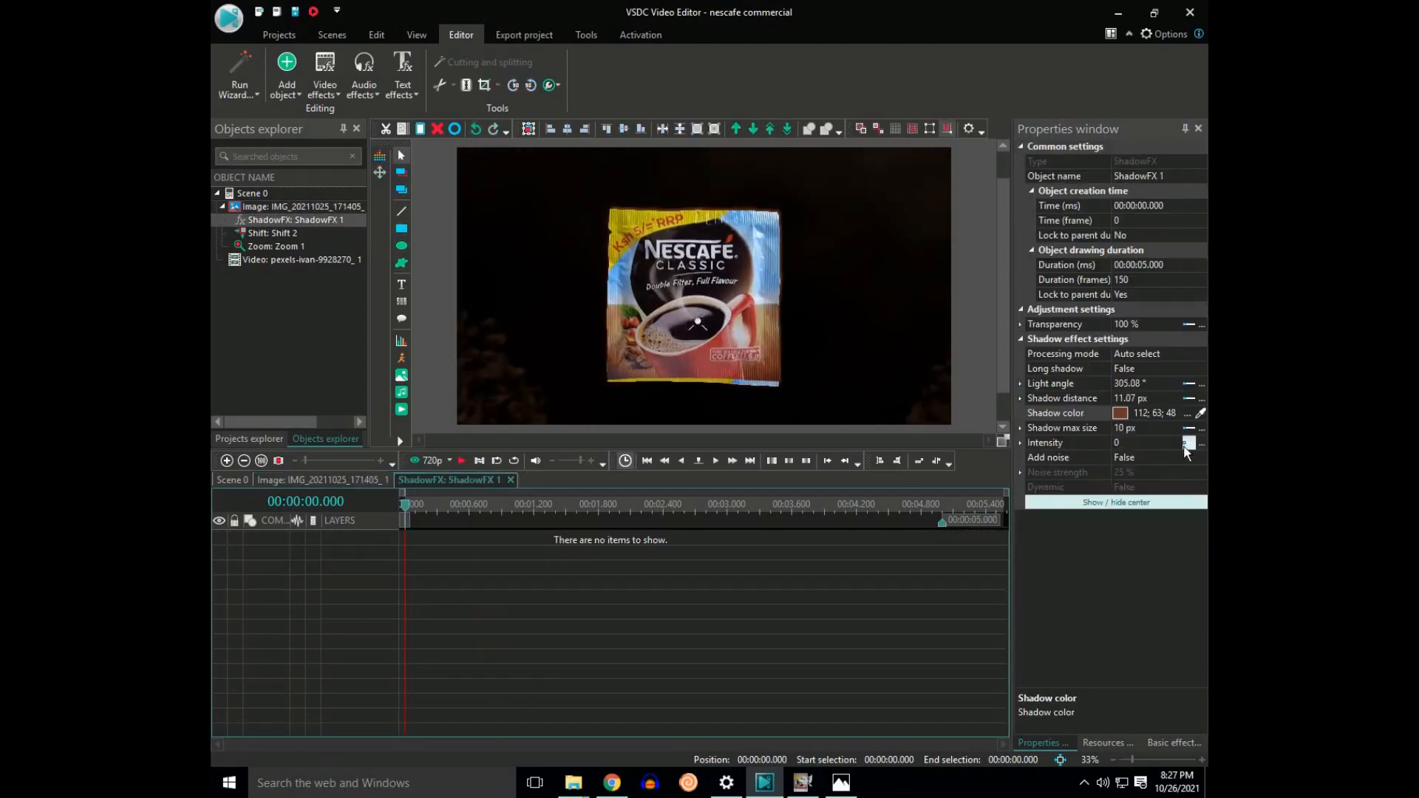
Step: Set the shadow's max size to 112 px and play back the sachet's animation to check the glow
click(1123, 428)
text(20)
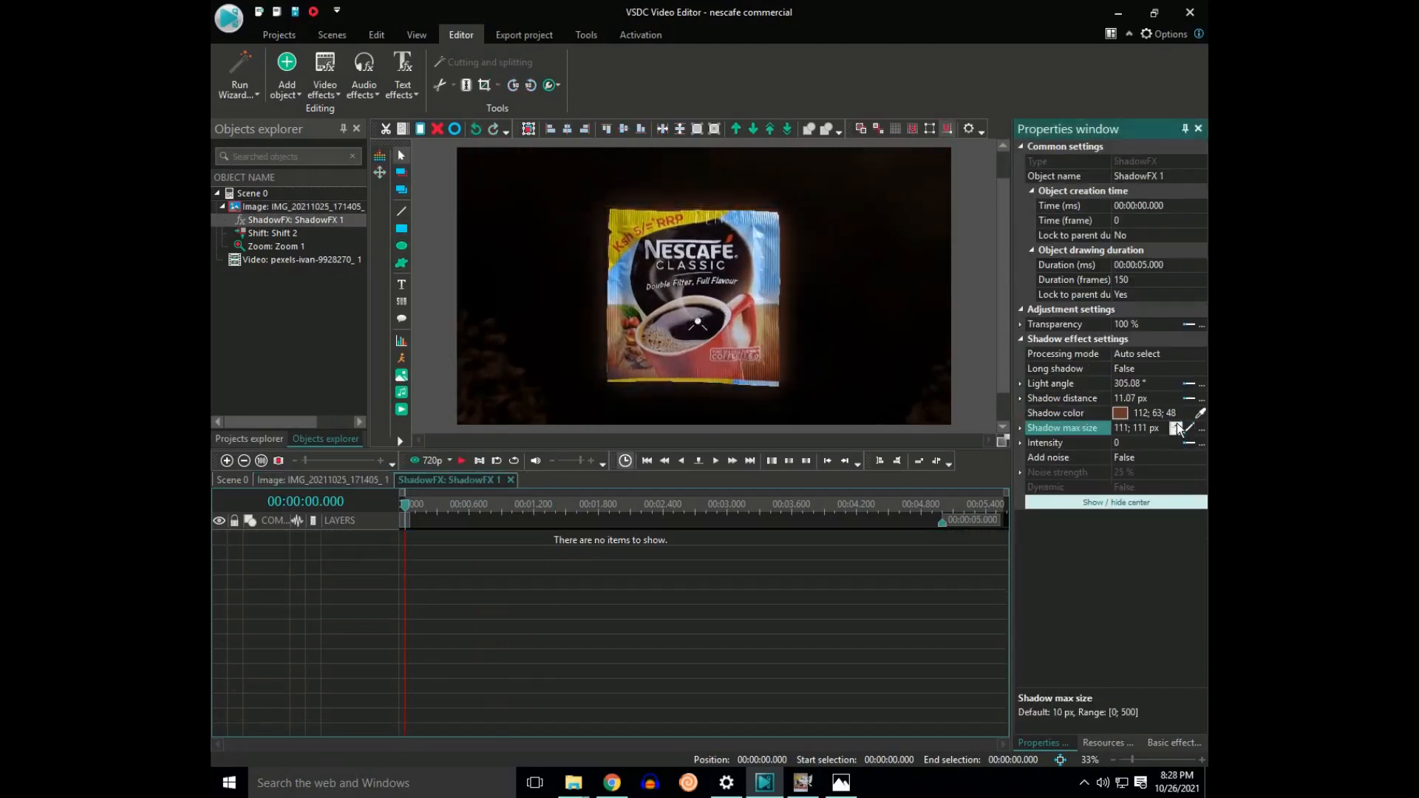
click(707, 330)
key(space)
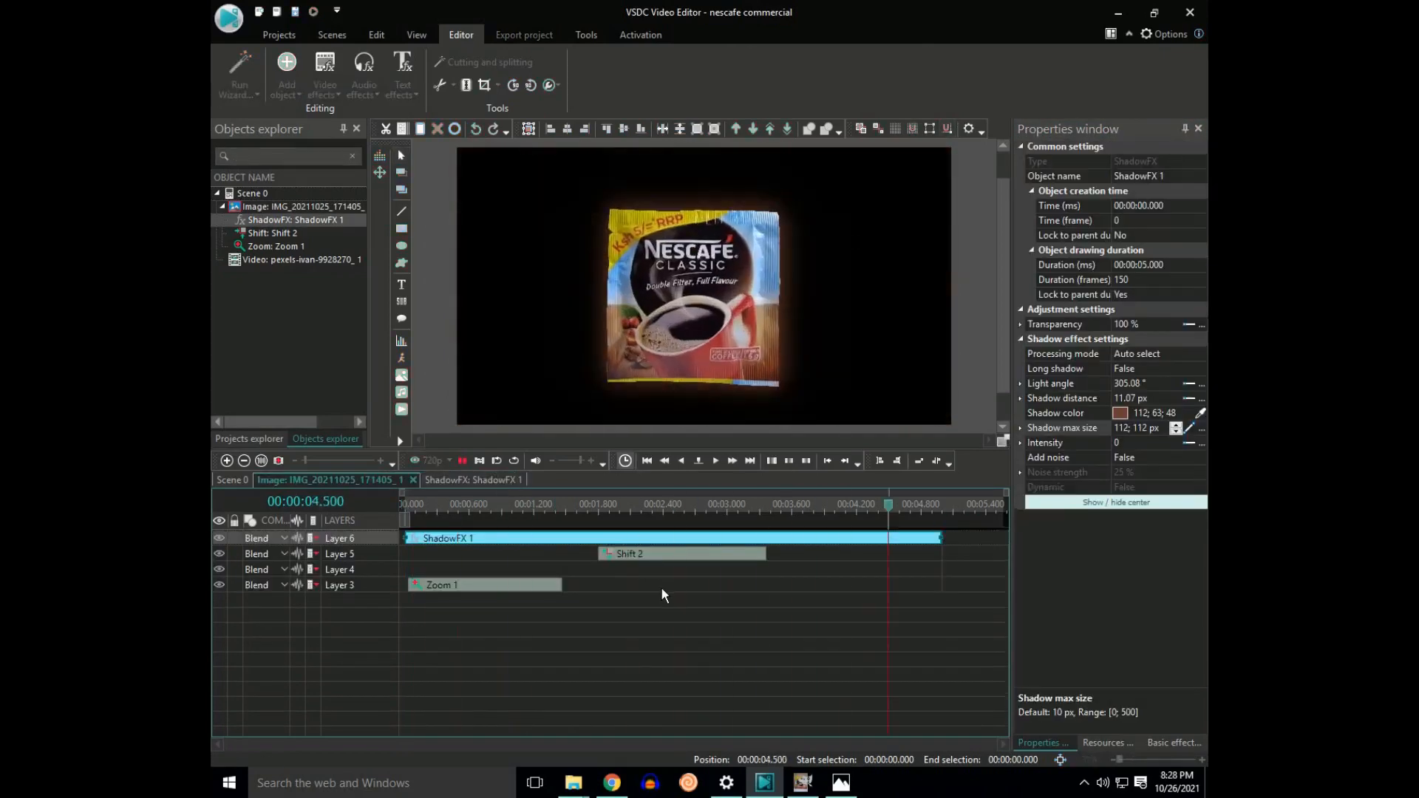
key(space)
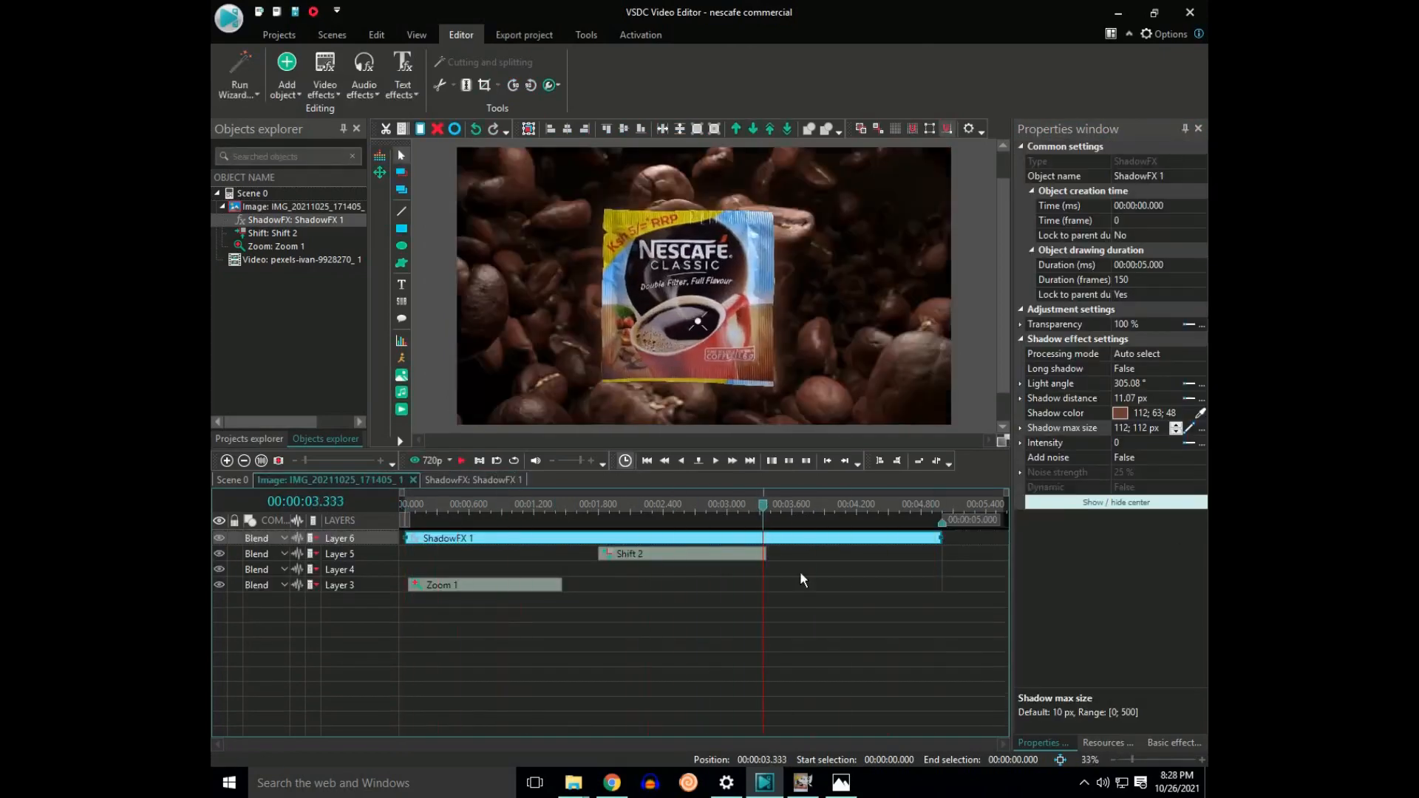
key(space)
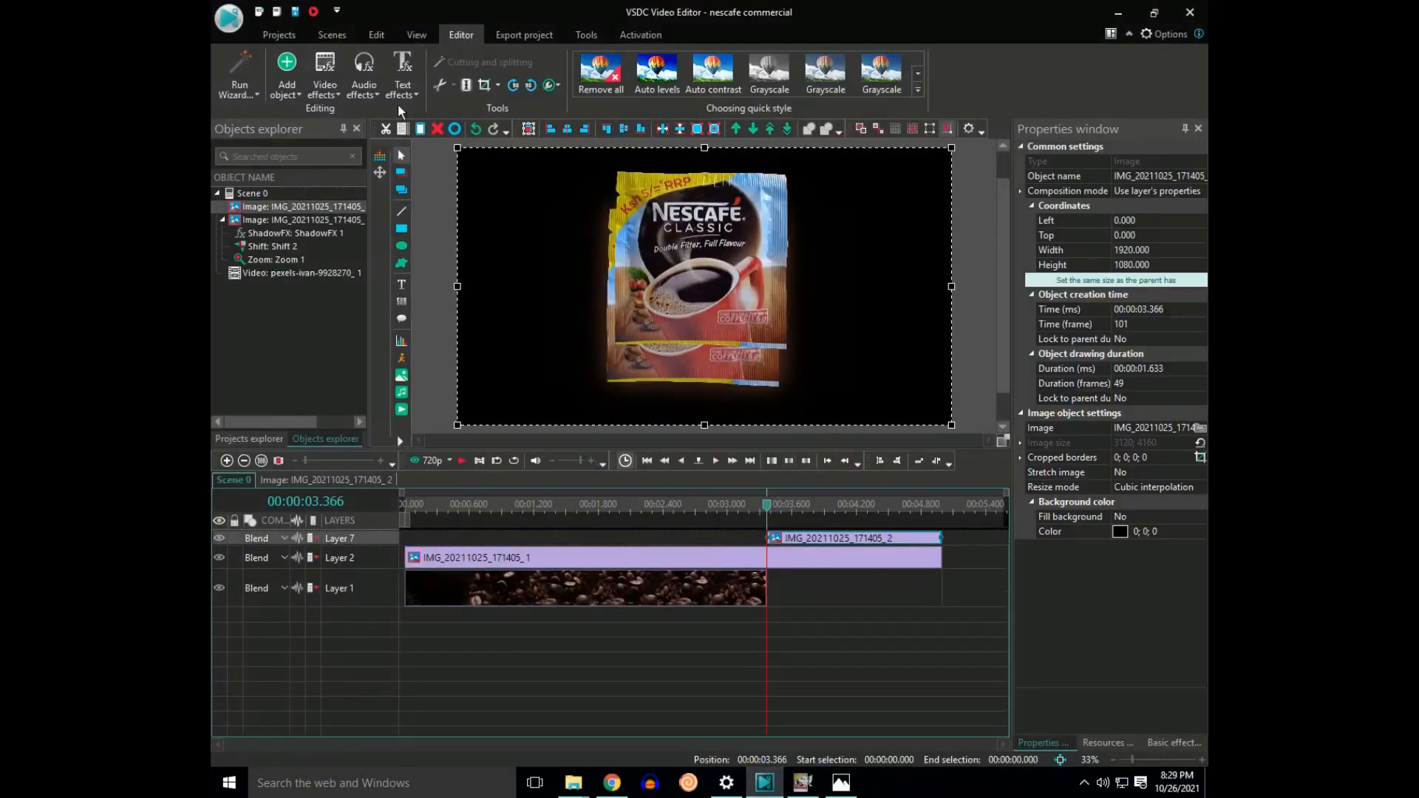
Step: Add a Flip transform to the second sachet image and place it as a reflection below the original, at about left -33, top 664
click(324, 75)
click(461, 176)
click(852, 465)
drag(738, 198, 729, 332)
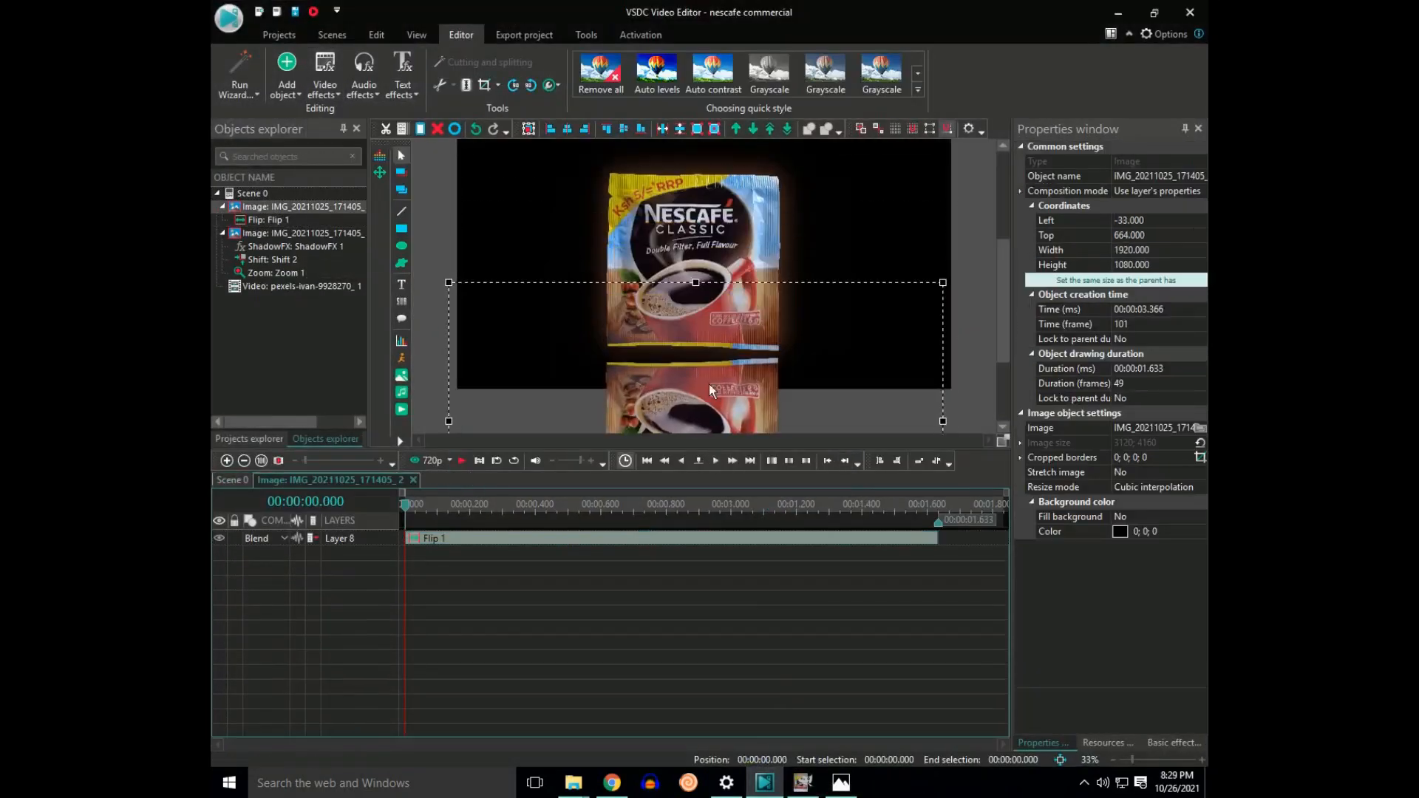
Step: Darken the flipped sachet copy by lowering its brightness, and enlarge the timeline area
click(1173, 743)
click(1088, 264)
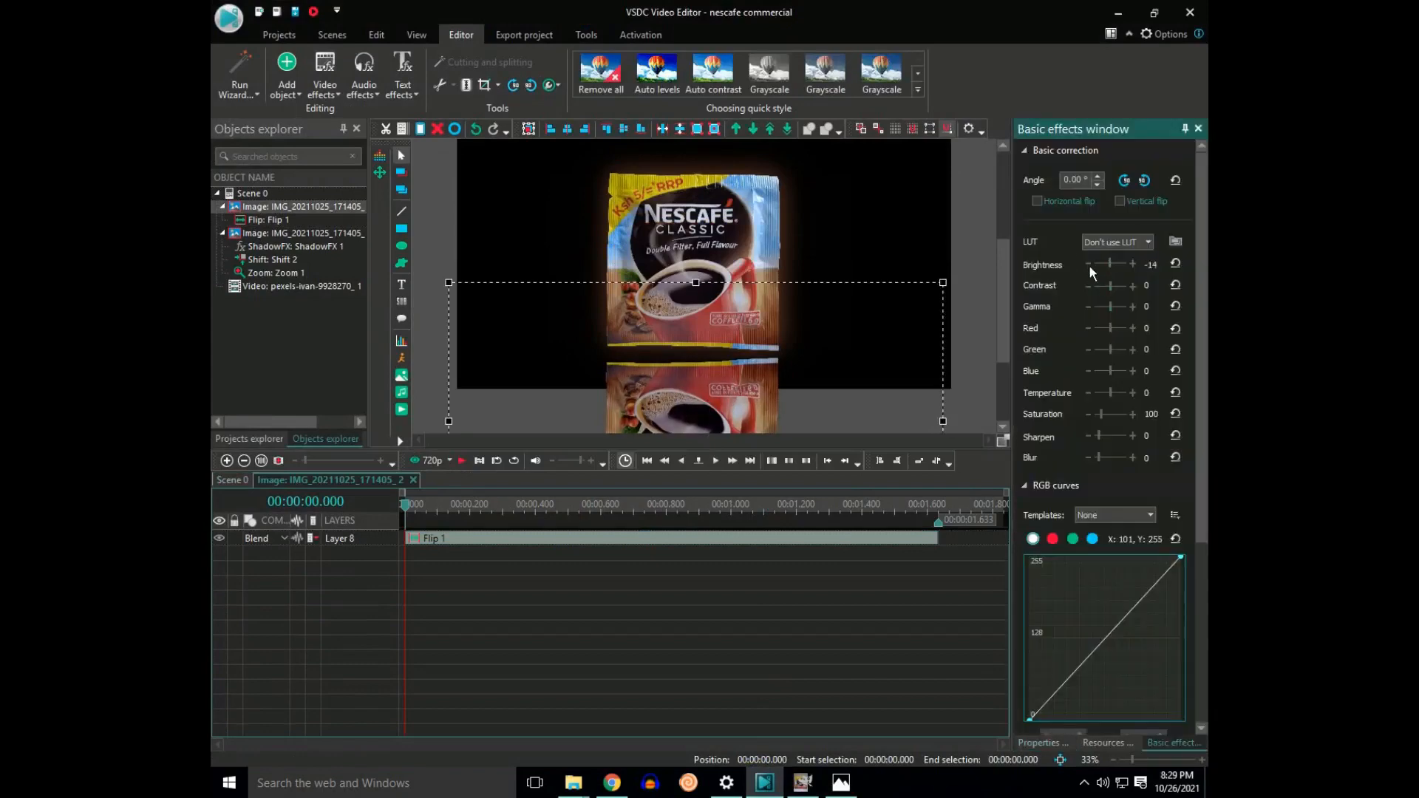
drag(543, 448, 544, 403)
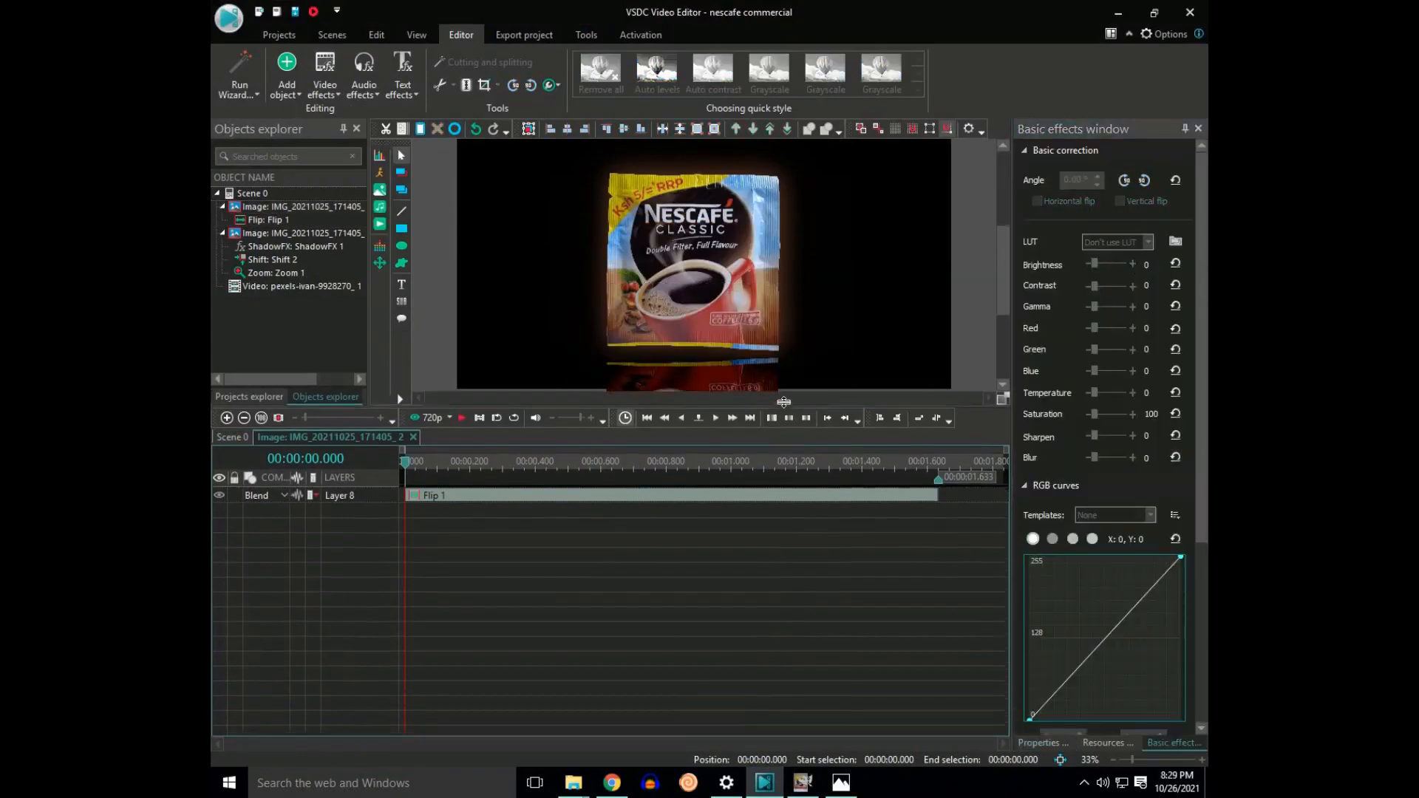